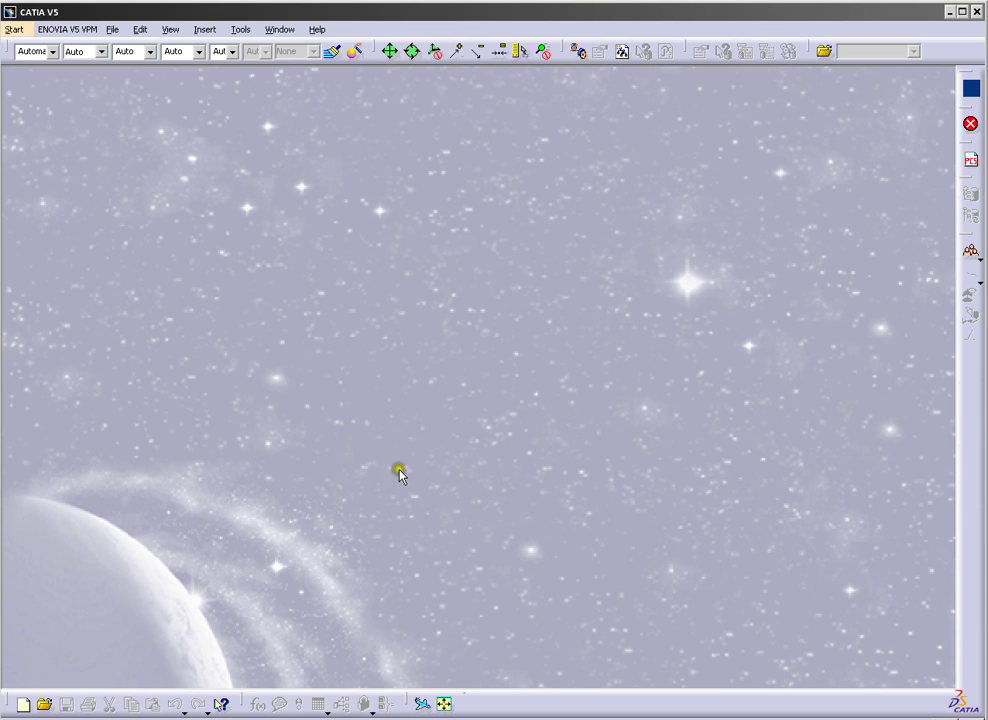
# Start a new Part Design part from the Start menu, entering the name 'pad and shaft'.
pyautogui.click(14, 29)
pyautogui.moveTo(57, 70)
pyautogui.click(190, 66)
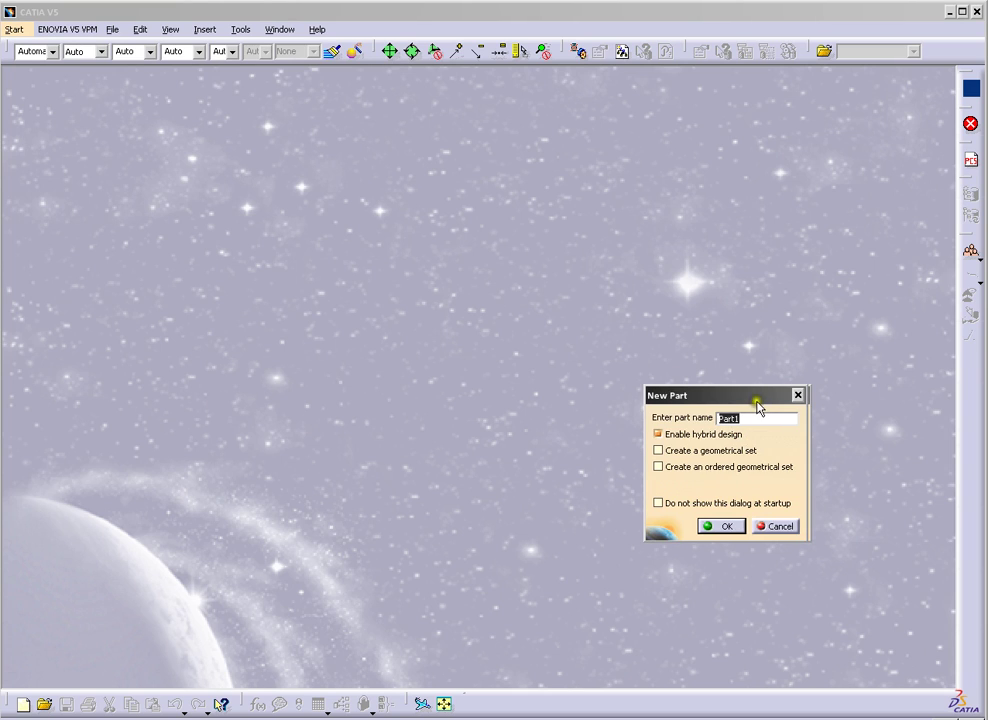
pyautogui.moveTo(756, 396); pyautogui.dragTo(665, 403)
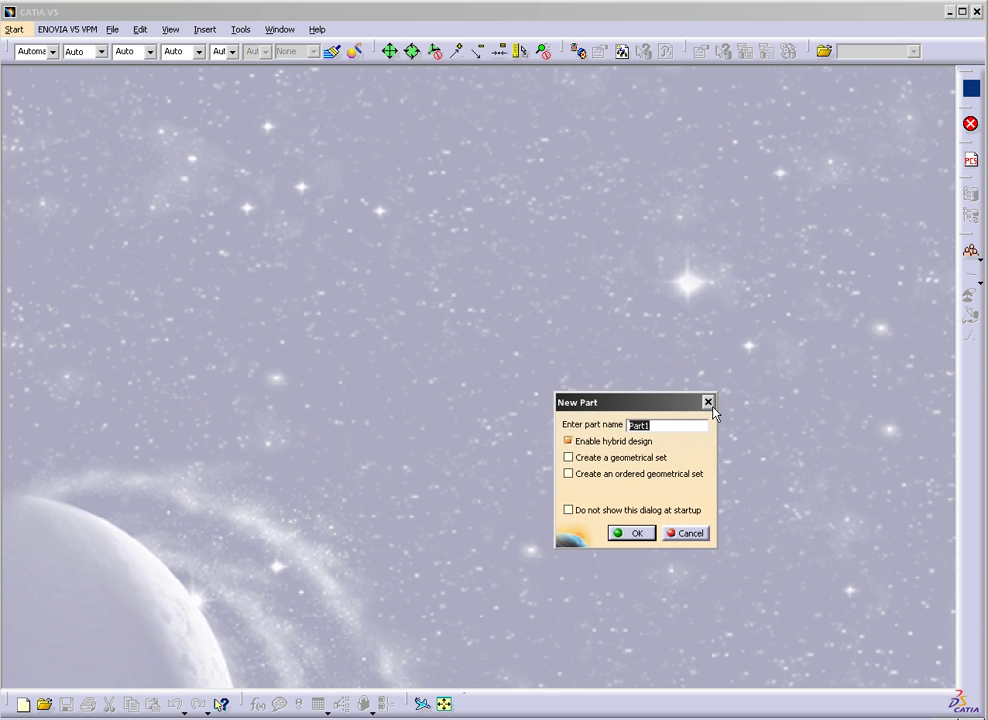
pyautogui.write('pad and shaft')
# Create the part, maximize its window and move the feature toolbar aside.
pyautogui.press('Return')
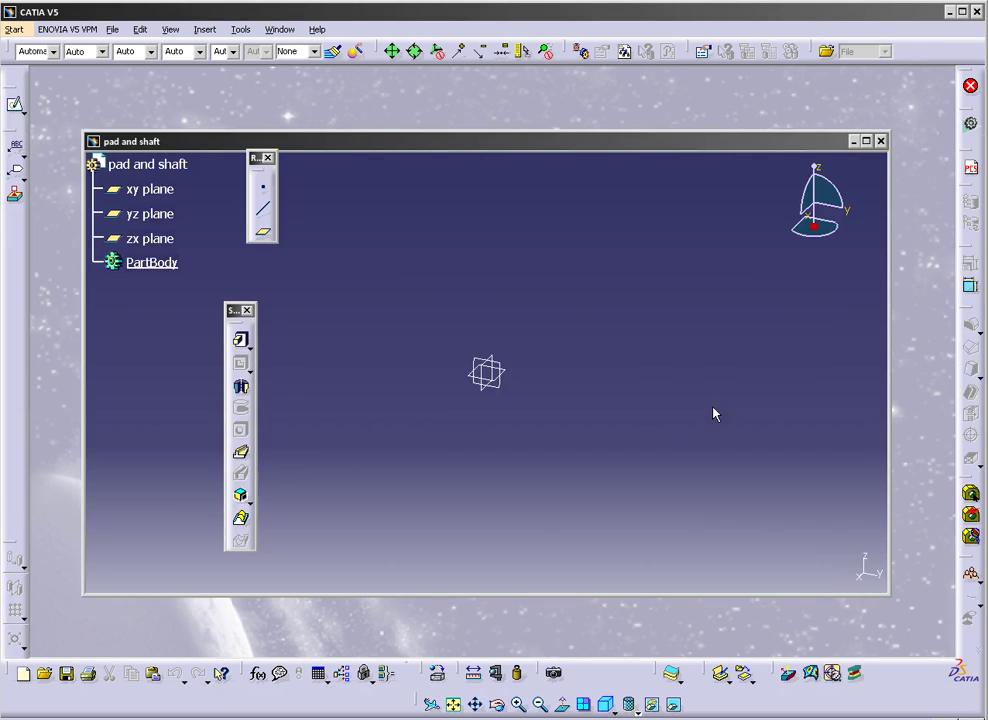
pyautogui.moveTo(362, 141); pyautogui.dragTo(338, 106)
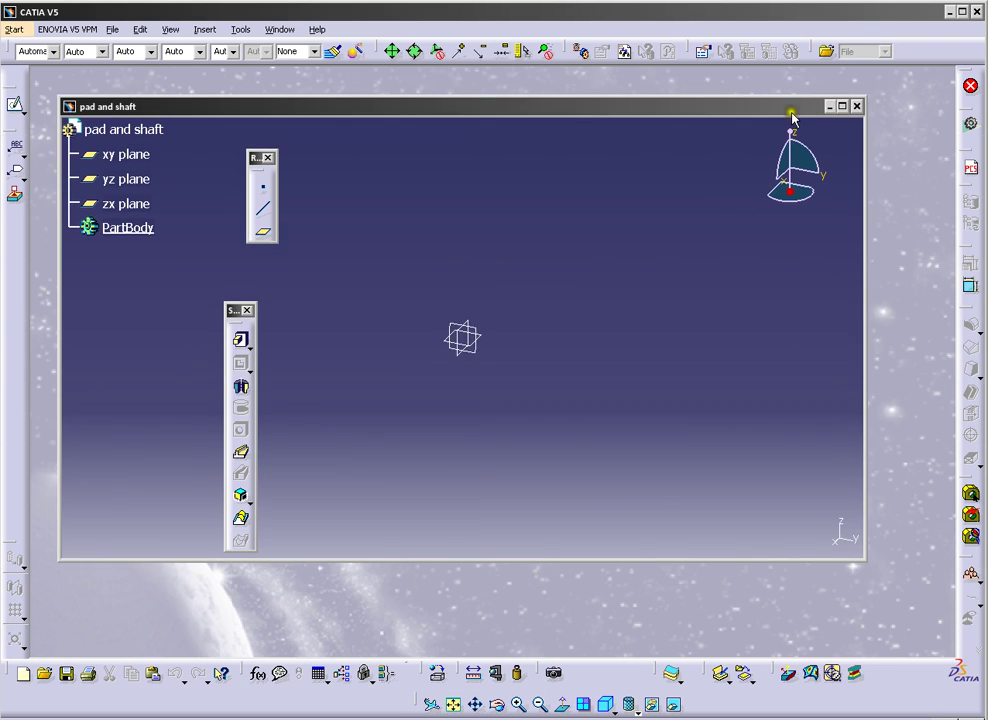
pyautogui.click(843, 105)
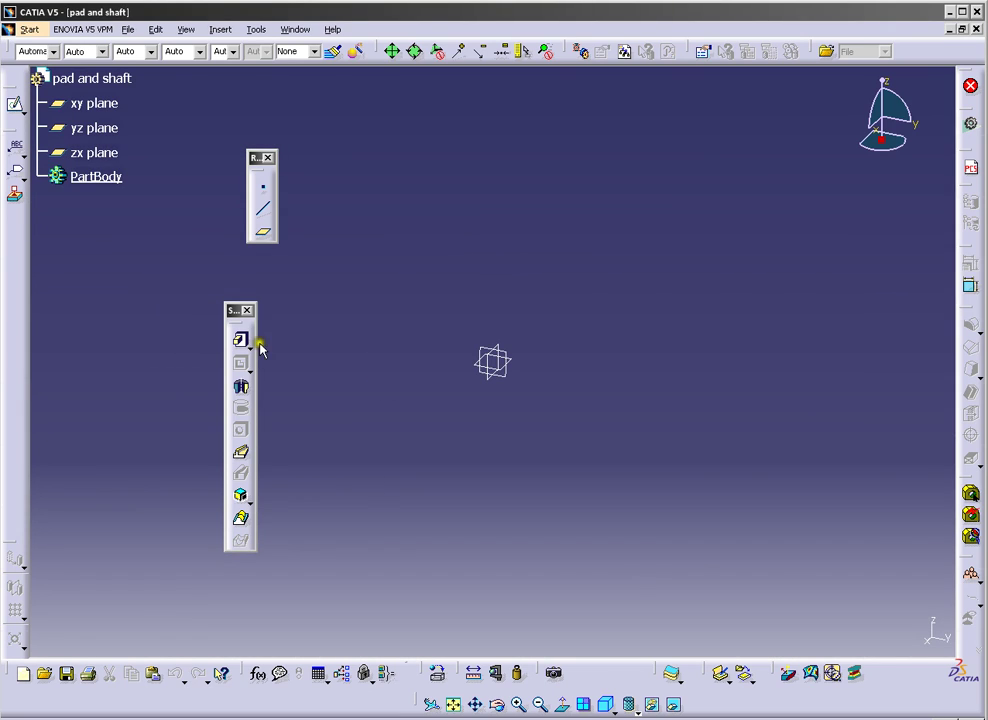
pyautogui.moveTo(245, 312); pyautogui.dragTo(189, 287)
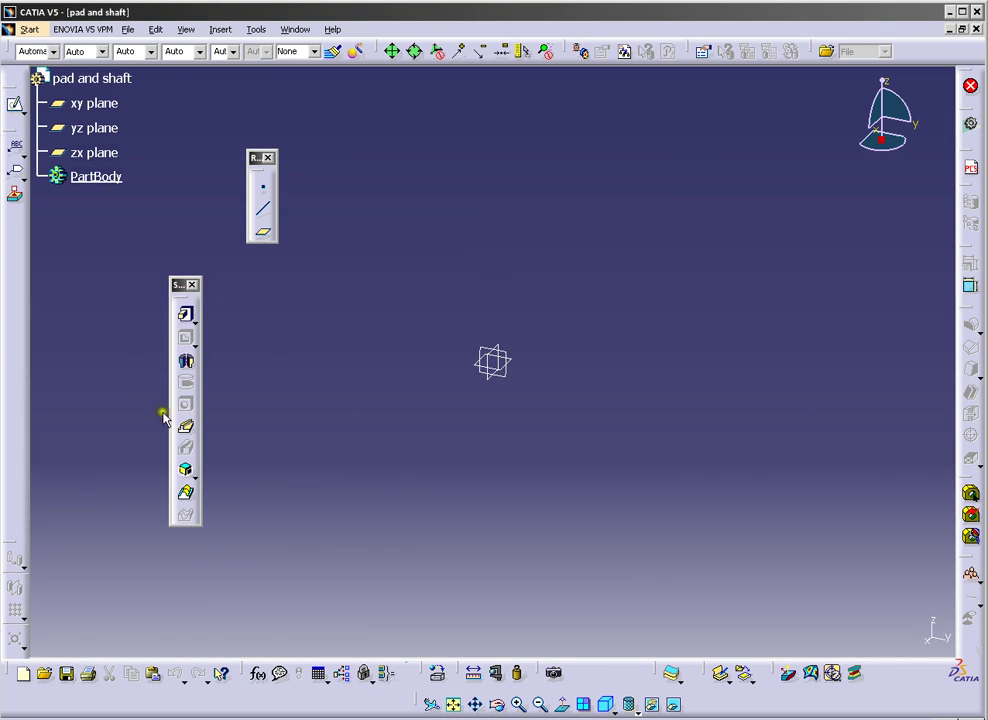
# Begin a Shaft feature with a new profile sketch on the yz plane.
pyautogui.click(186, 364)
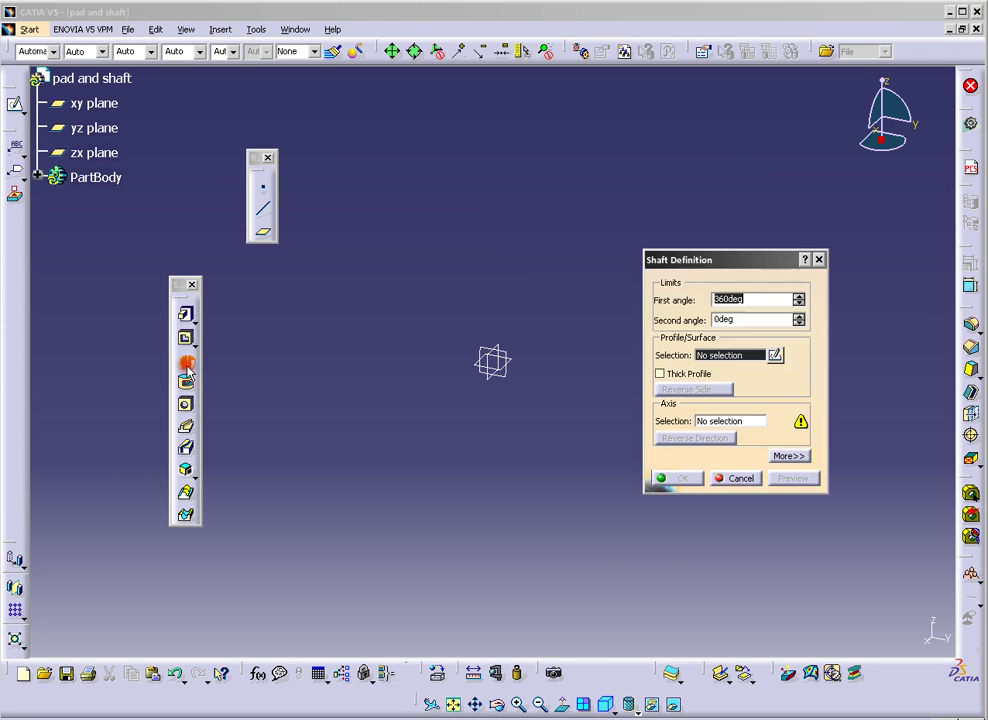
pyautogui.click(776, 355)
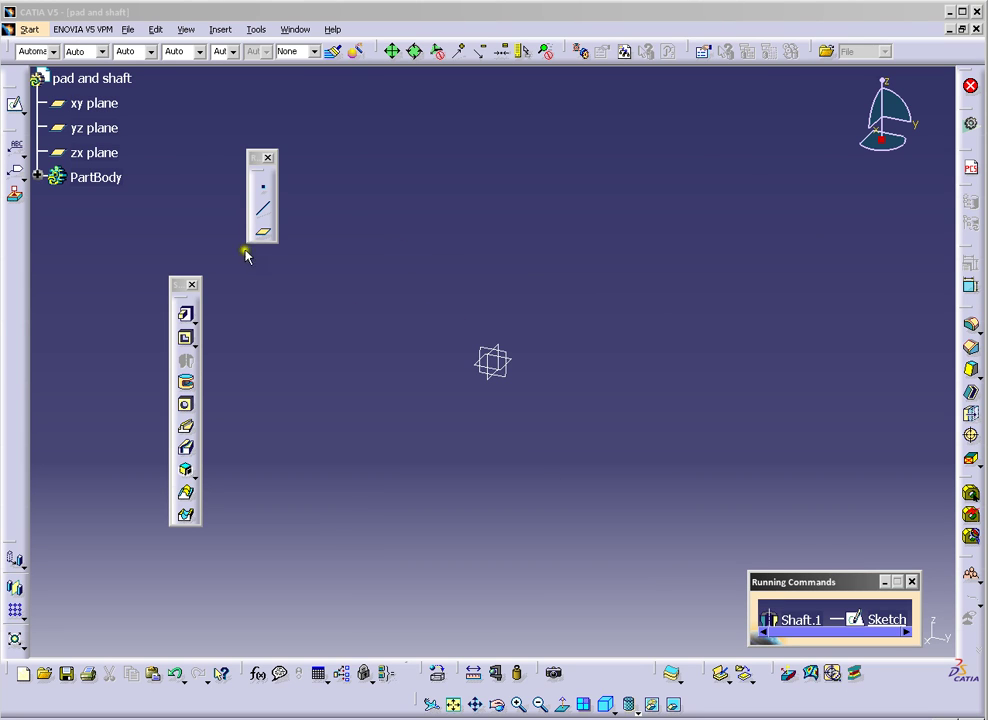
pyautogui.click(100, 128)
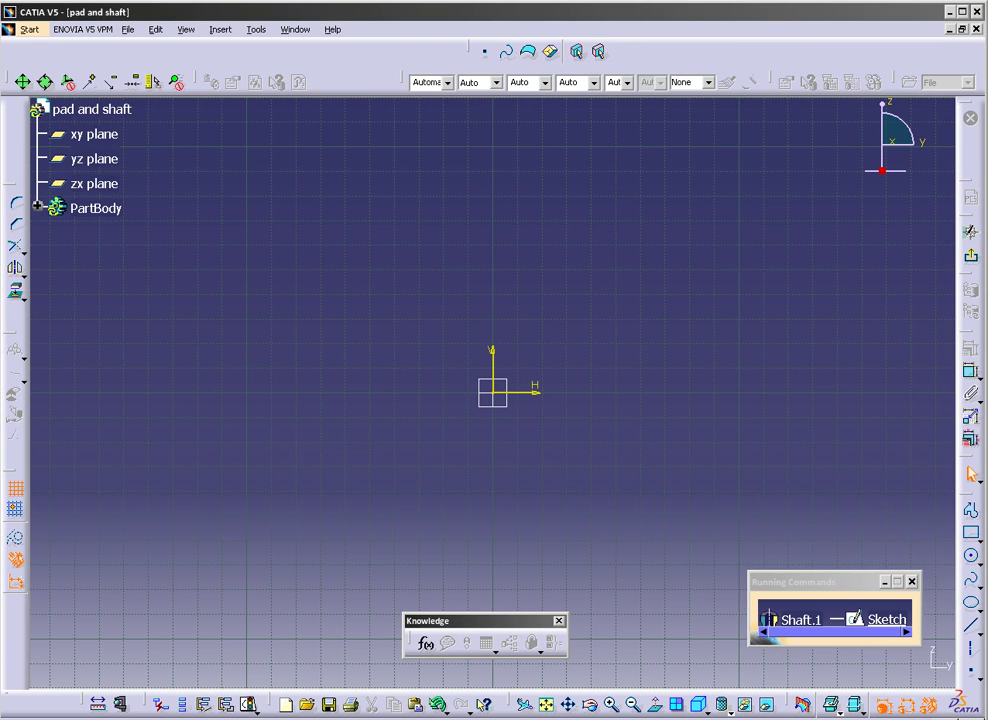
# Draw a three-sided rectangular profile ending on the vertical axis.
pyautogui.click(971, 513)
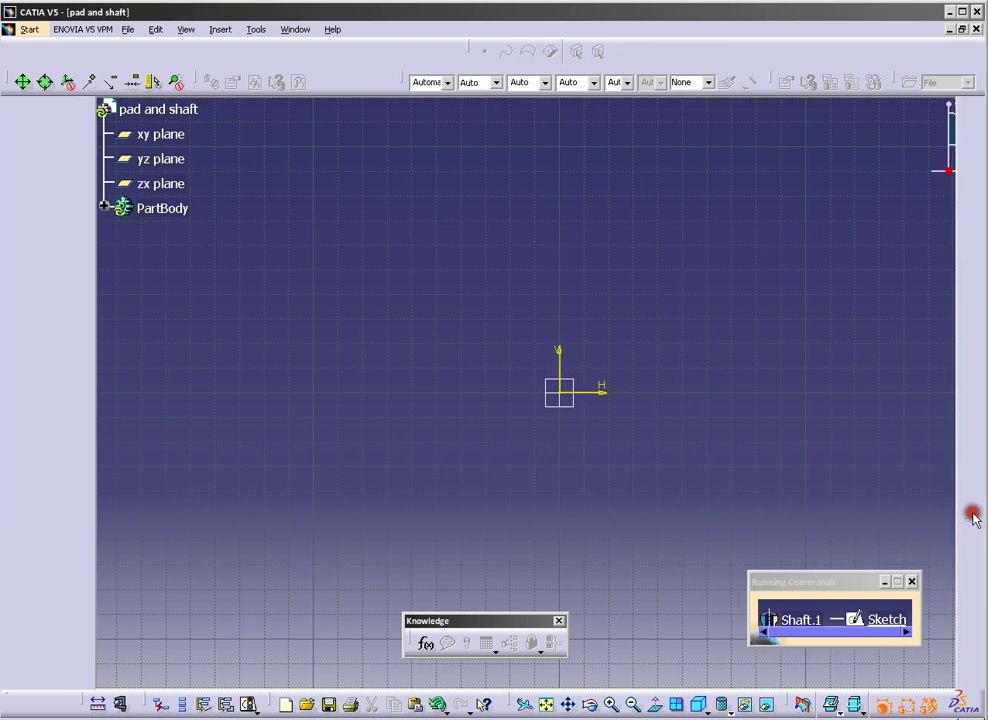
pyautogui.click(530, 267)
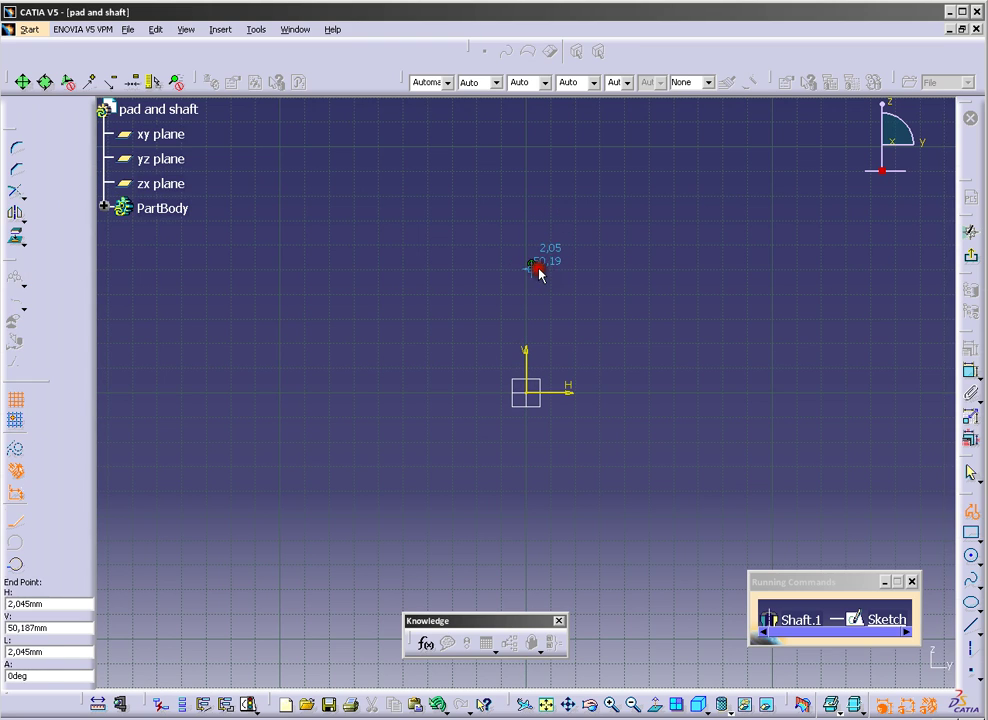
pyautogui.click(648, 268)
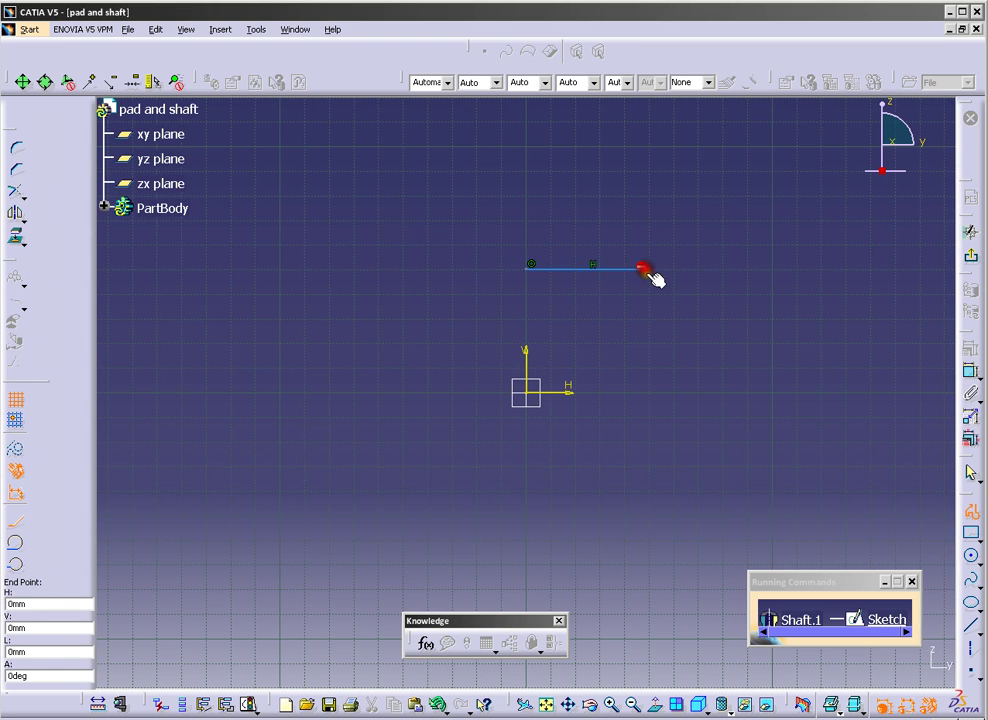
pyautogui.click(648, 515)
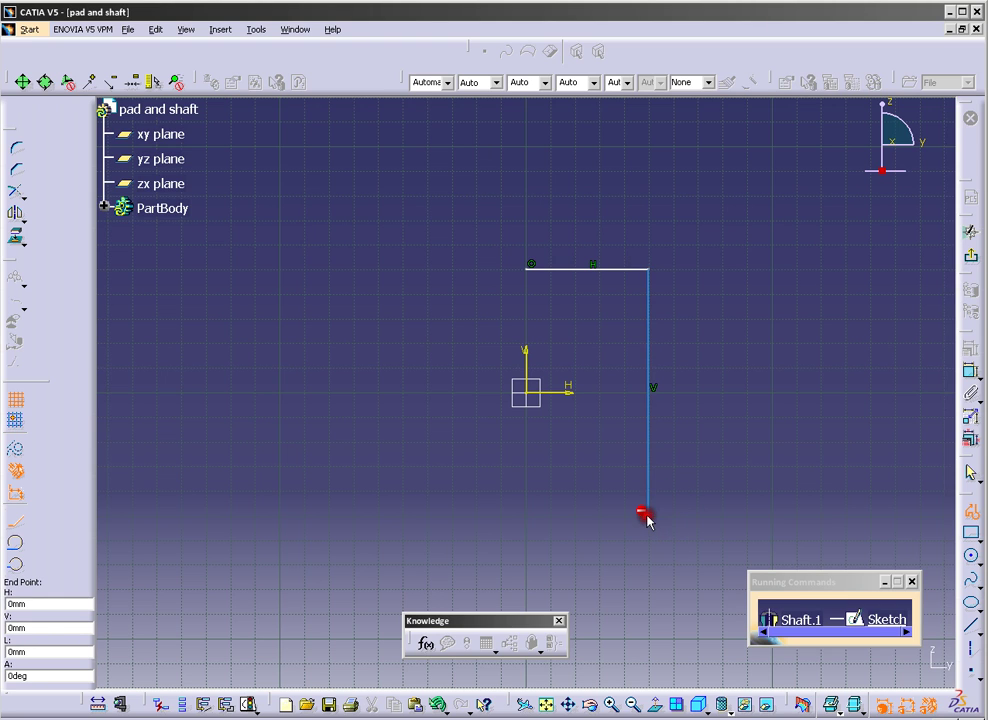
pyautogui.click(527, 515)
pyautogui.click(527, 516)
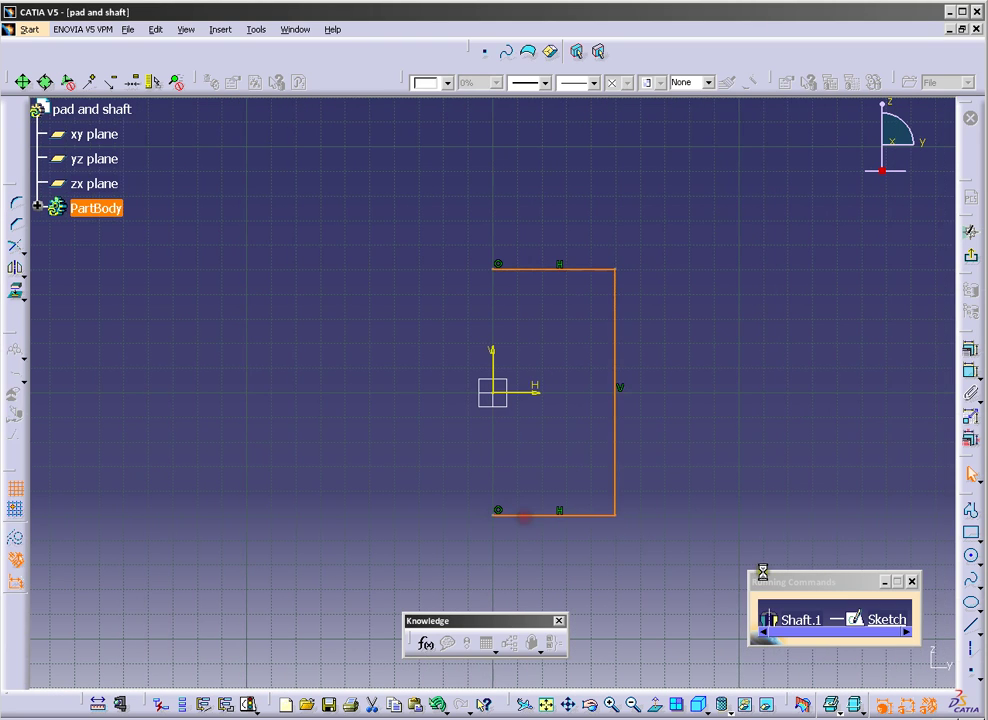
# Add a revolution axis along the profile's left edge and leave the sketch.
pyautogui.click(970, 650)
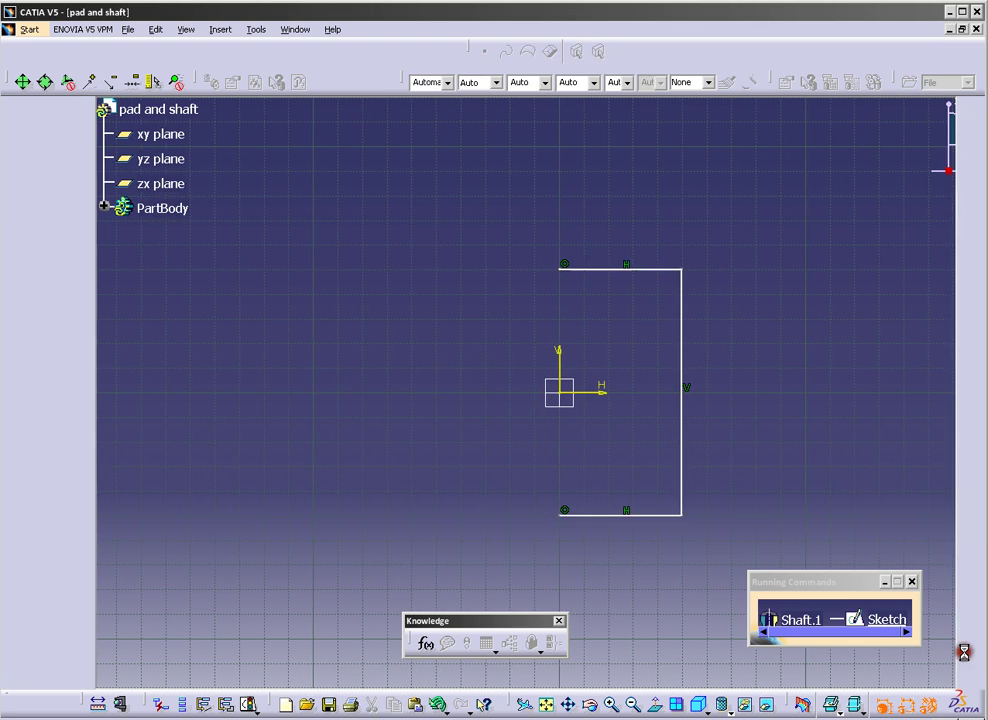
pyautogui.click(529, 269)
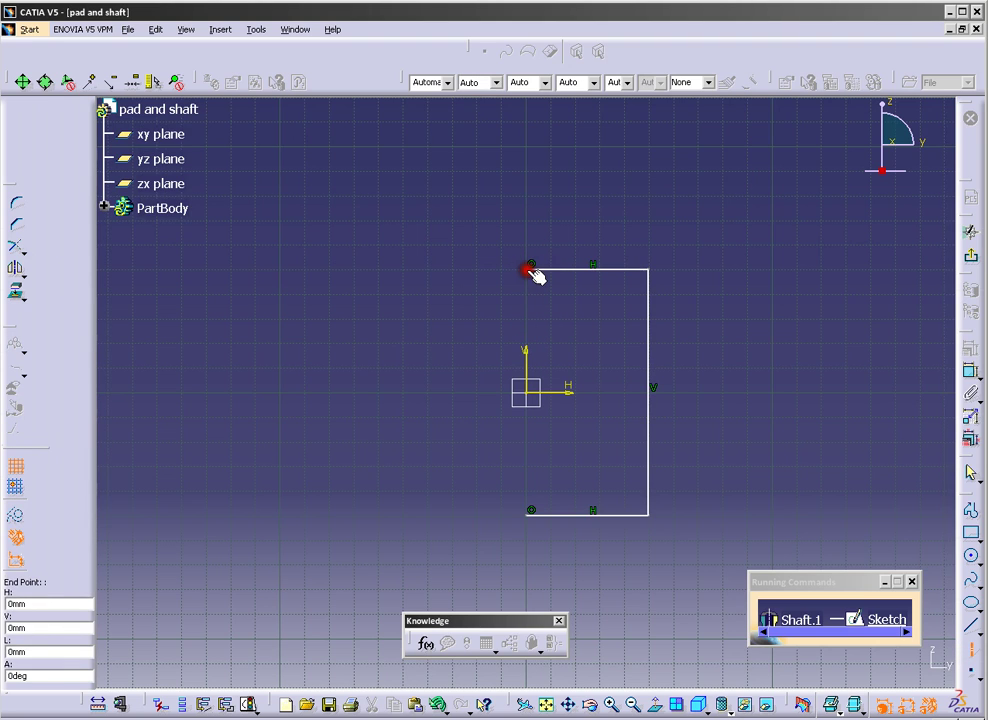
pyautogui.click(529, 514)
pyautogui.click(530, 516)
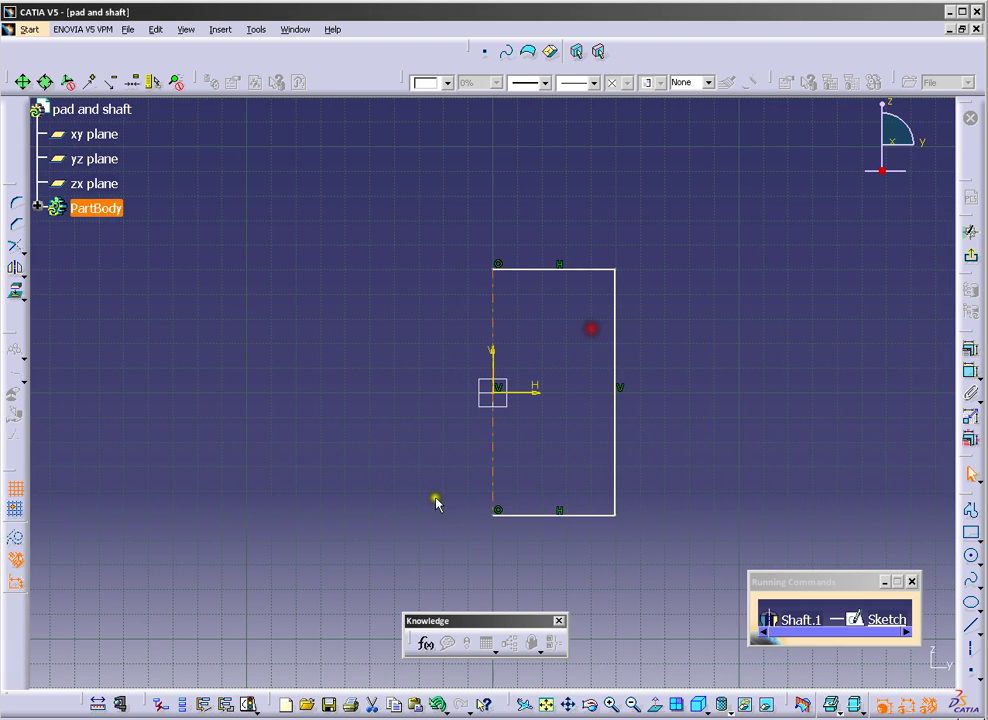
pyautogui.click(970, 258)
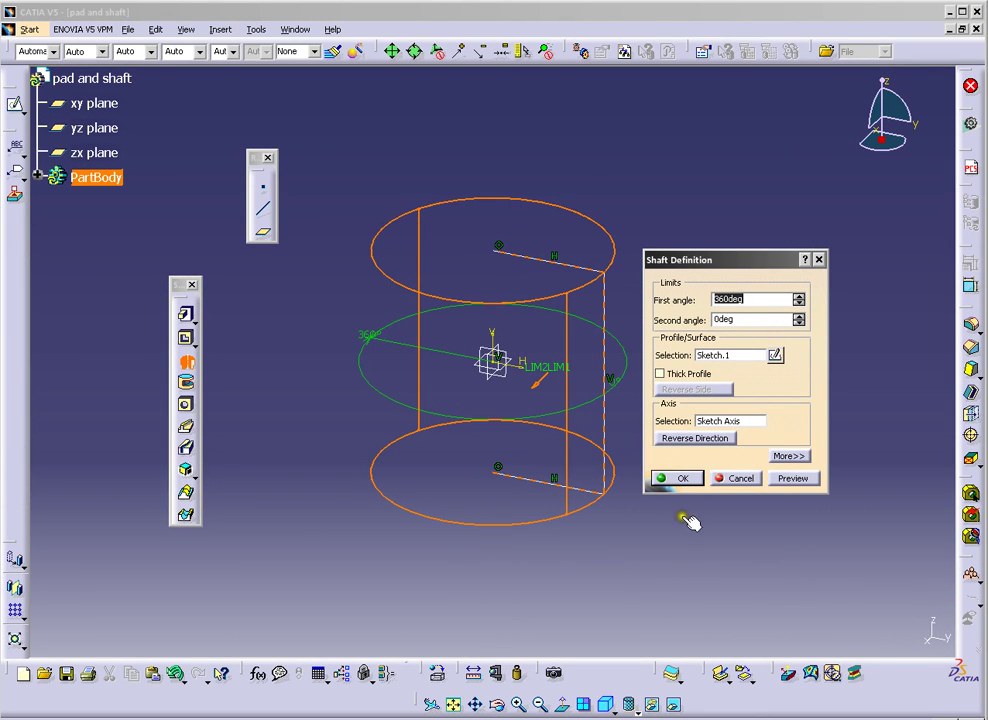
# Confirm the 360° shaft and tilt the view down onto the cylinder's top.
pyautogui.click(680, 478)
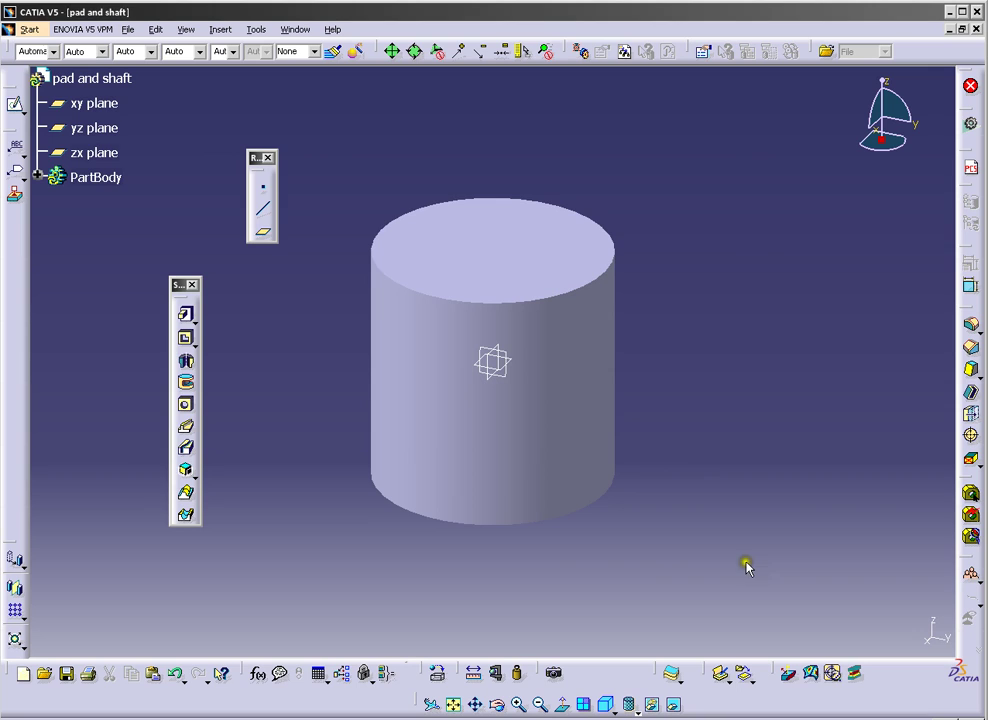
pyautogui.moveTo(670, 230); pyautogui.dragTo(655, 260, button='middle')
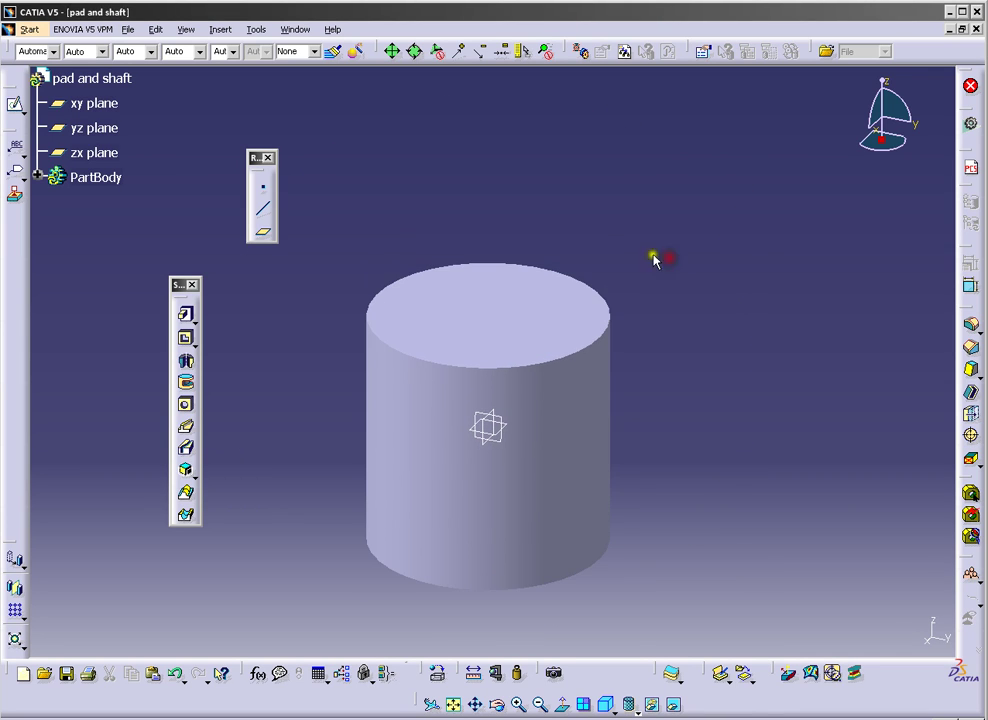
pyautogui.moveTo(630, 178); pyautogui.dragTo(529, 273, button='middle')
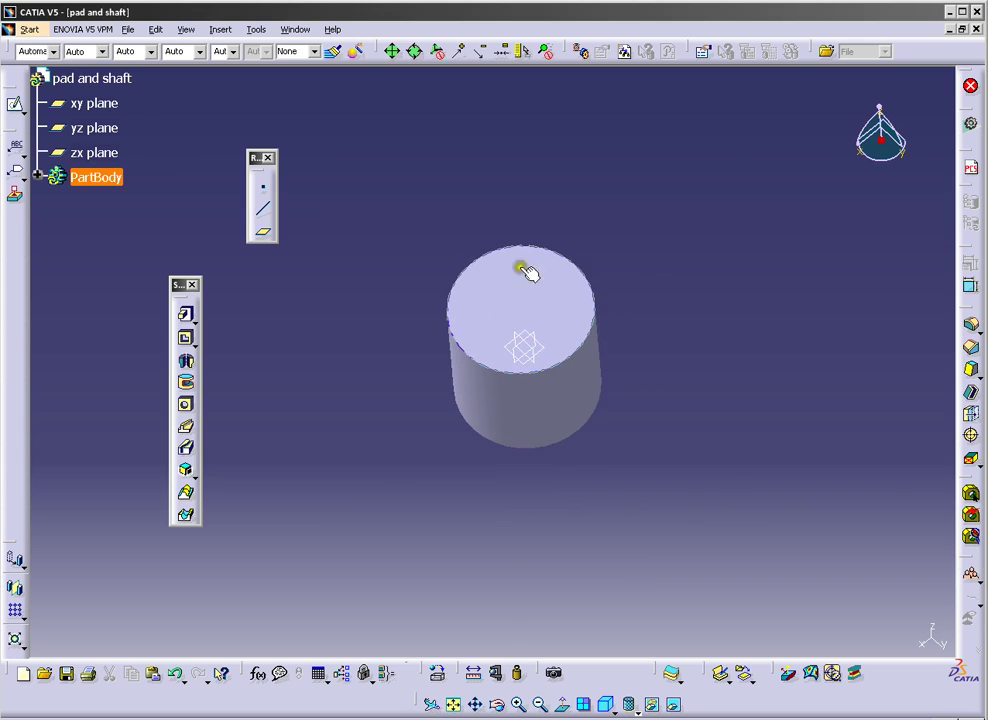
# Begin a Pad feature with a new sketch on the cylinder's top face.
pyautogui.click(185, 314)
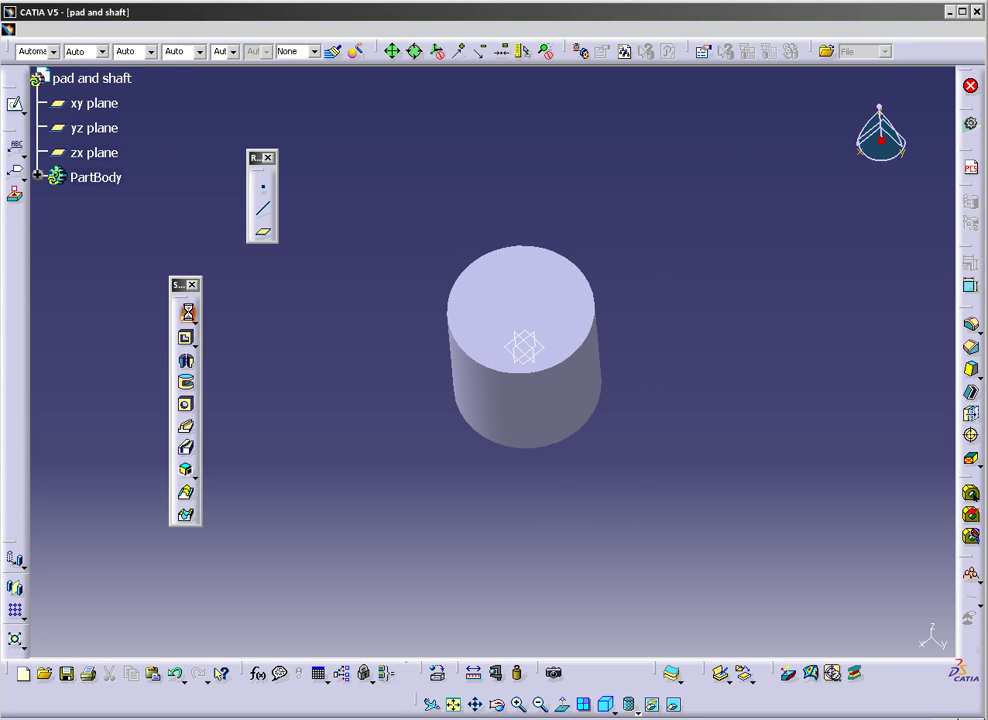
pyautogui.moveTo(636, 150); pyautogui.dragTo(702, 165)
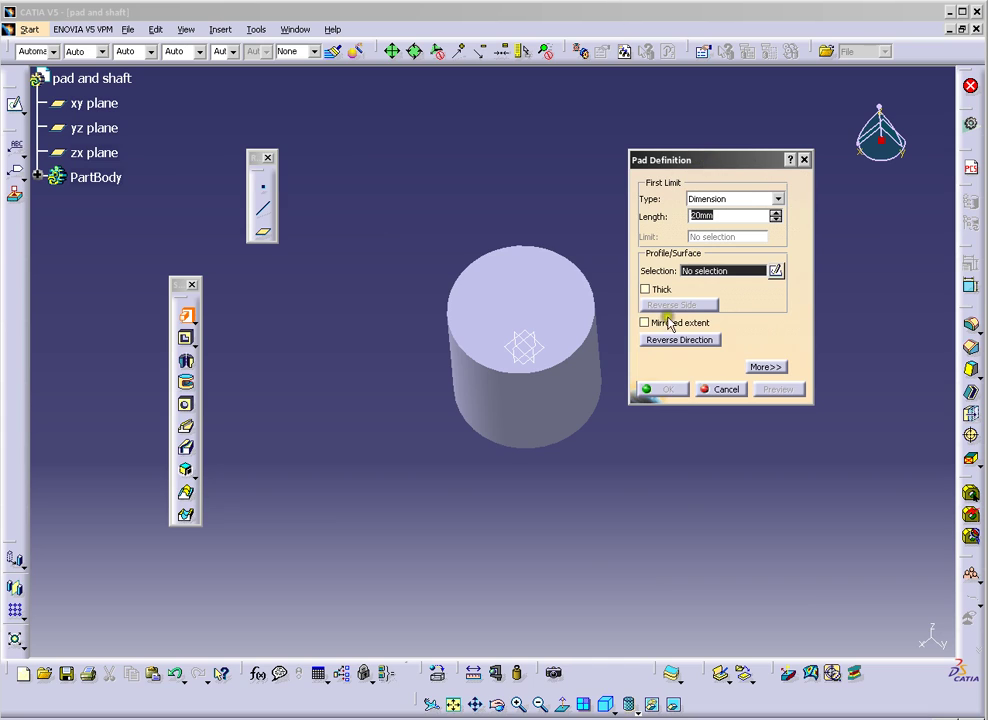
pyautogui.click(777, 272)
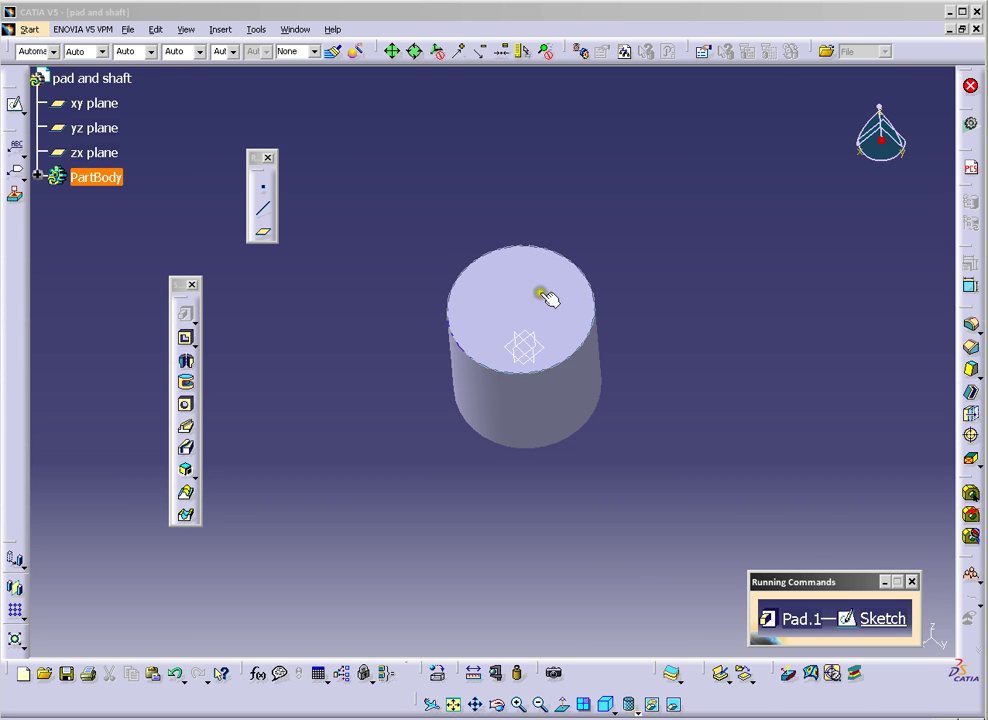
pyautogui.click(547, 298)
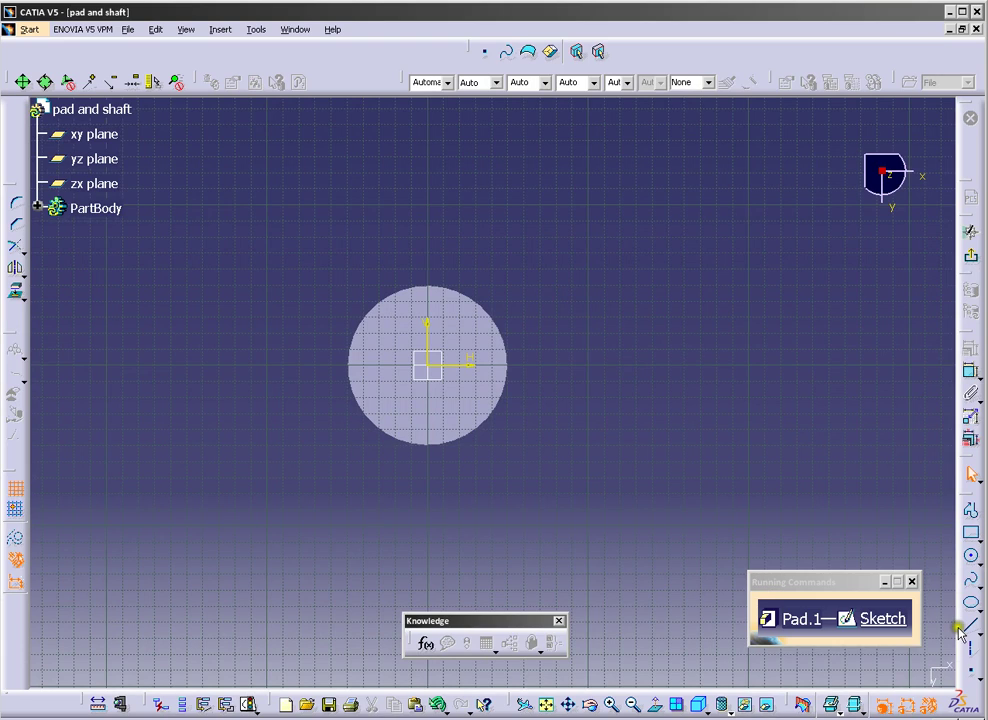
# Draw a rectangle around the origin inside the circular face.
pyautogui.click(971, 538)
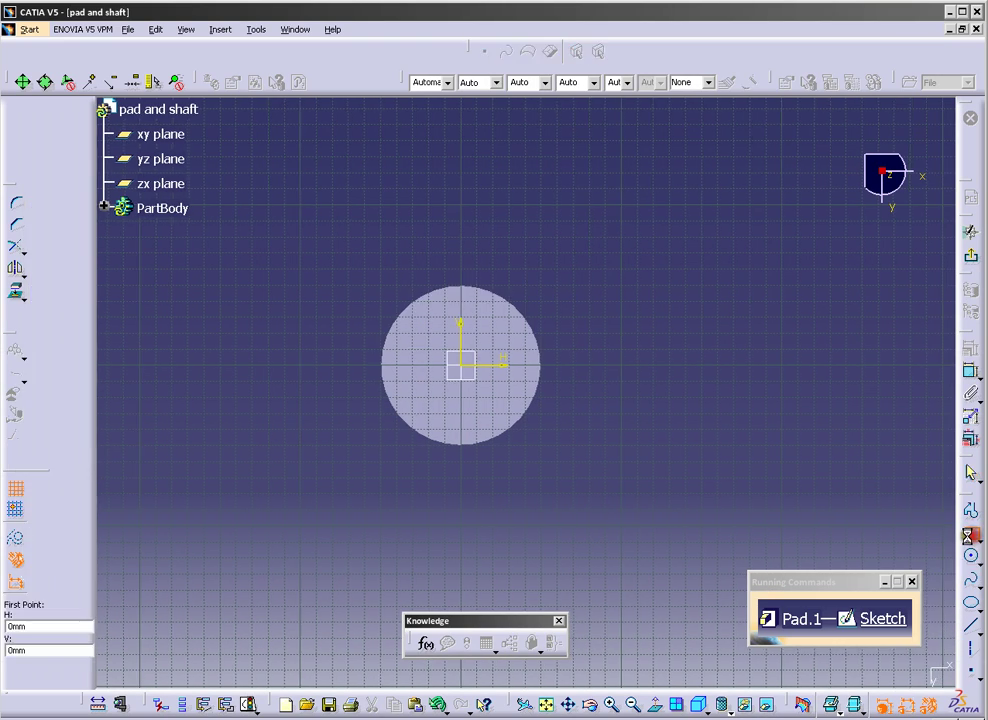
pyautogui.click(431, 331)
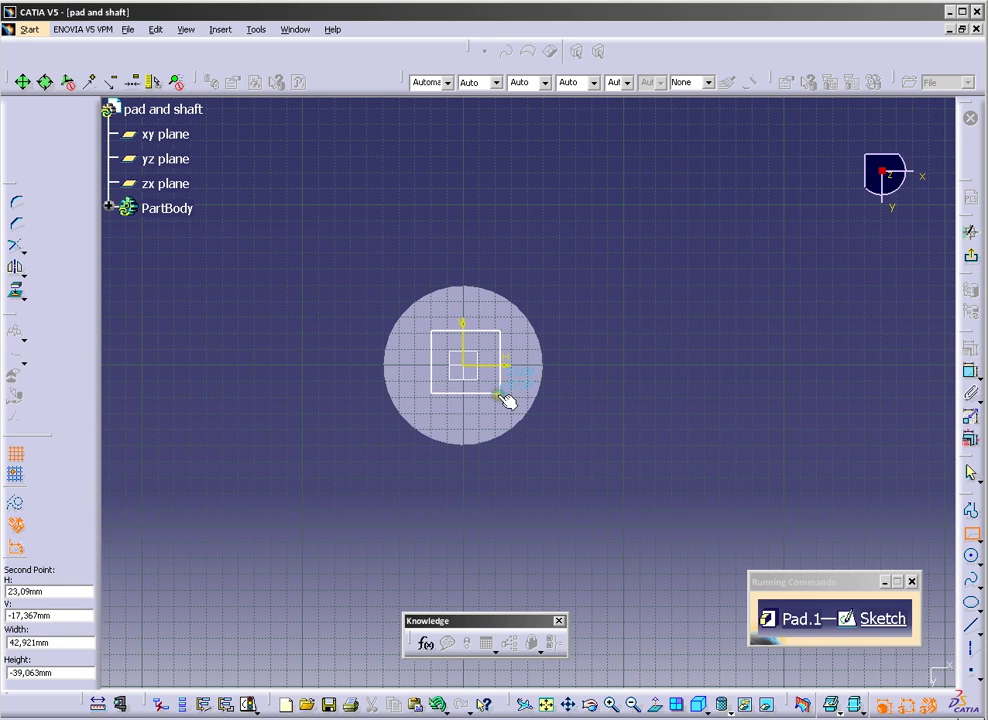
pyautogui.click(500, 397)
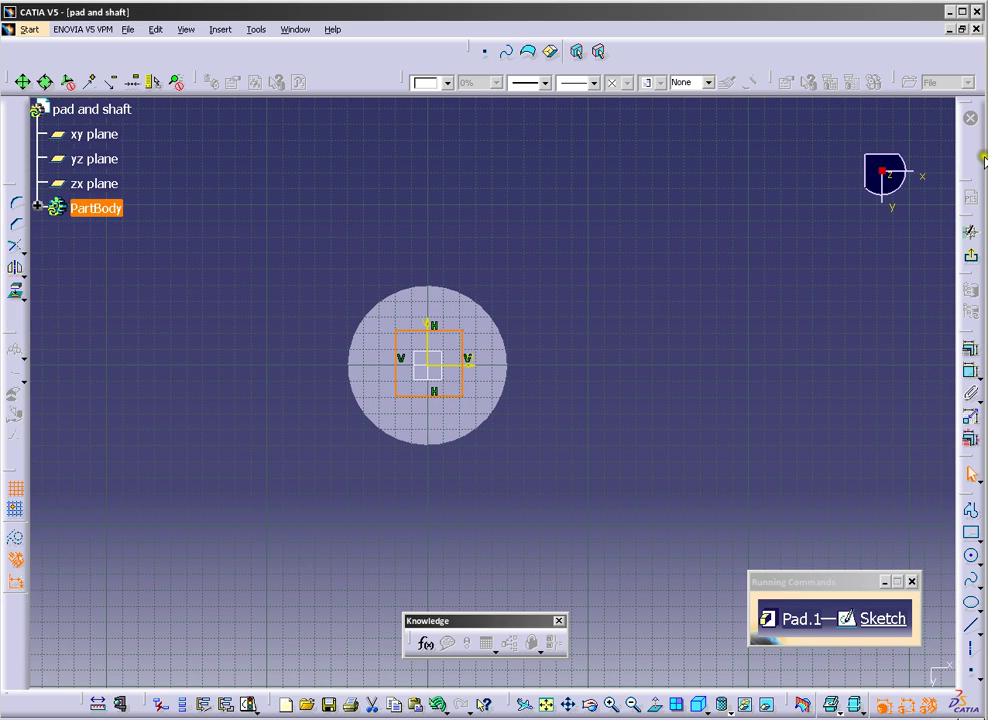
# Exit the sketch and pad the rectangle to a length of 50 mm.
pyautogui.click(973, 258)
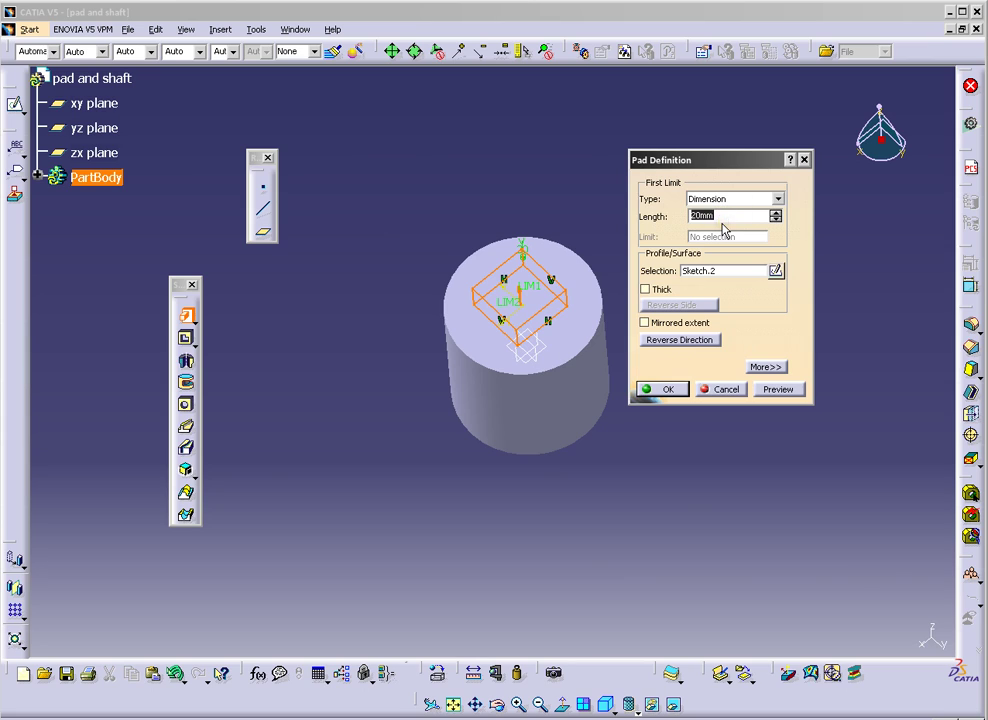
pyautogui.write('50')
pyautogui.press('Return')
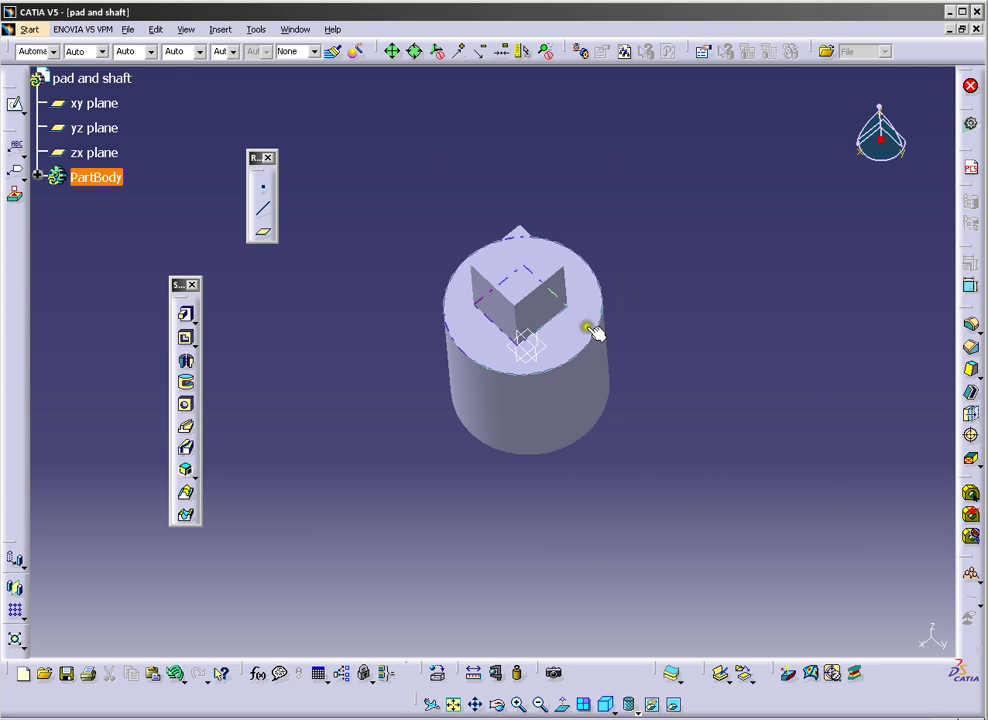
# Rotate to show the pad, then pick its face and a reference edge for the hole.
pyautogui.moveTo(399, 190); pyautogui.dragTo(430, 390, button='middle')
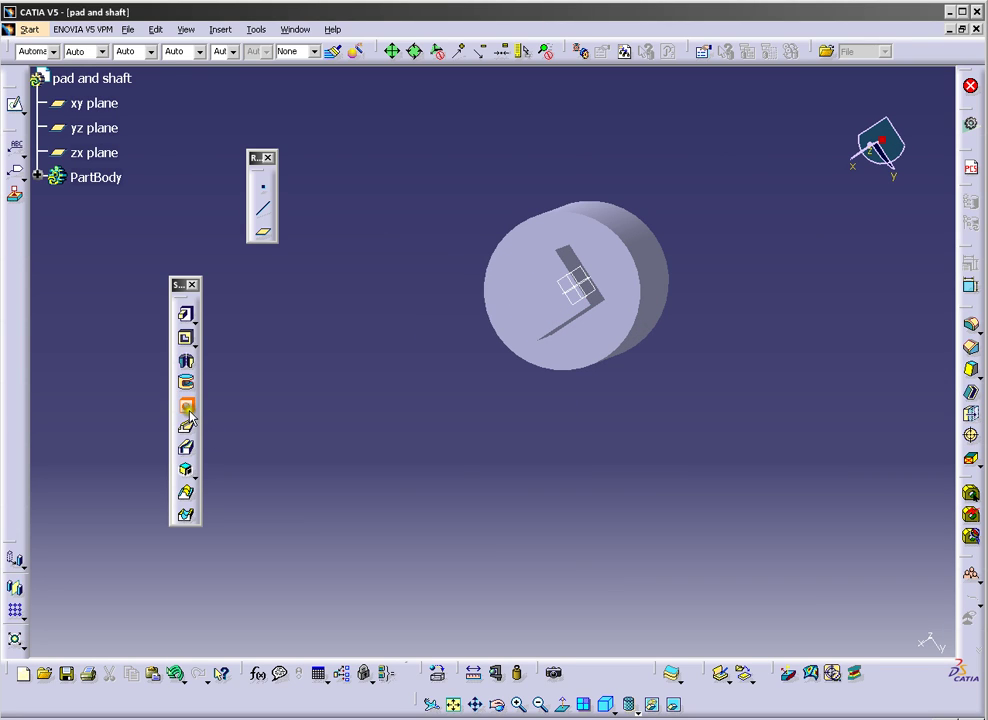
pyautogui.moveTo(331, 335); pyautogui.dragTo(584, 307, button='middle')
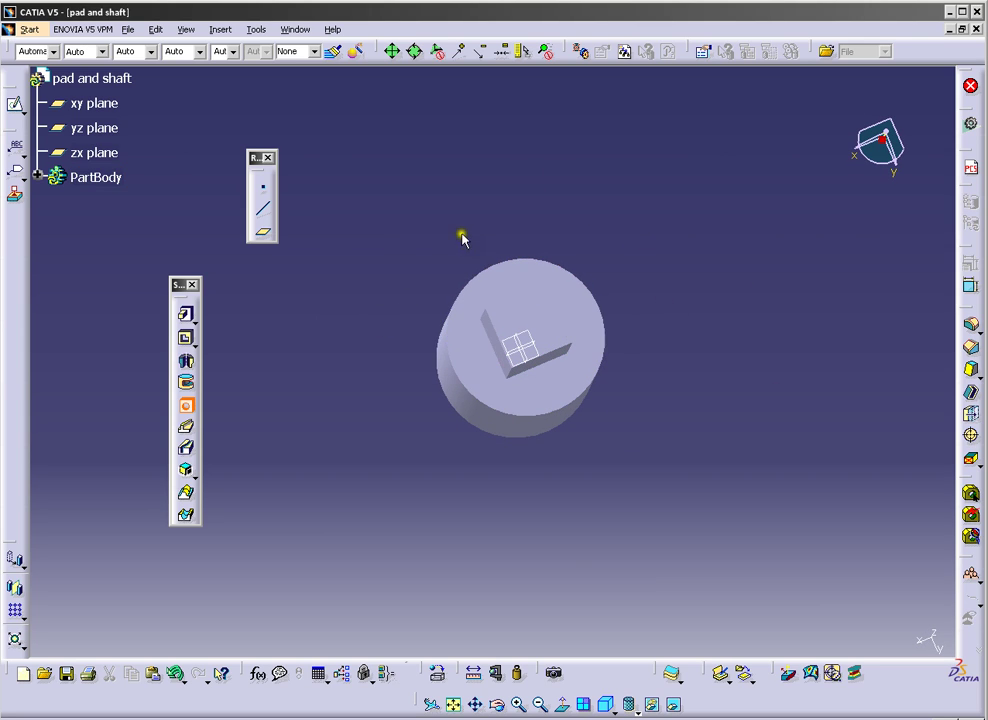
pyautogui.moveTo(463, 236); pyautogui.dragTo(533, 296, button='middle')
pyautogui.middleClick(584, 209)
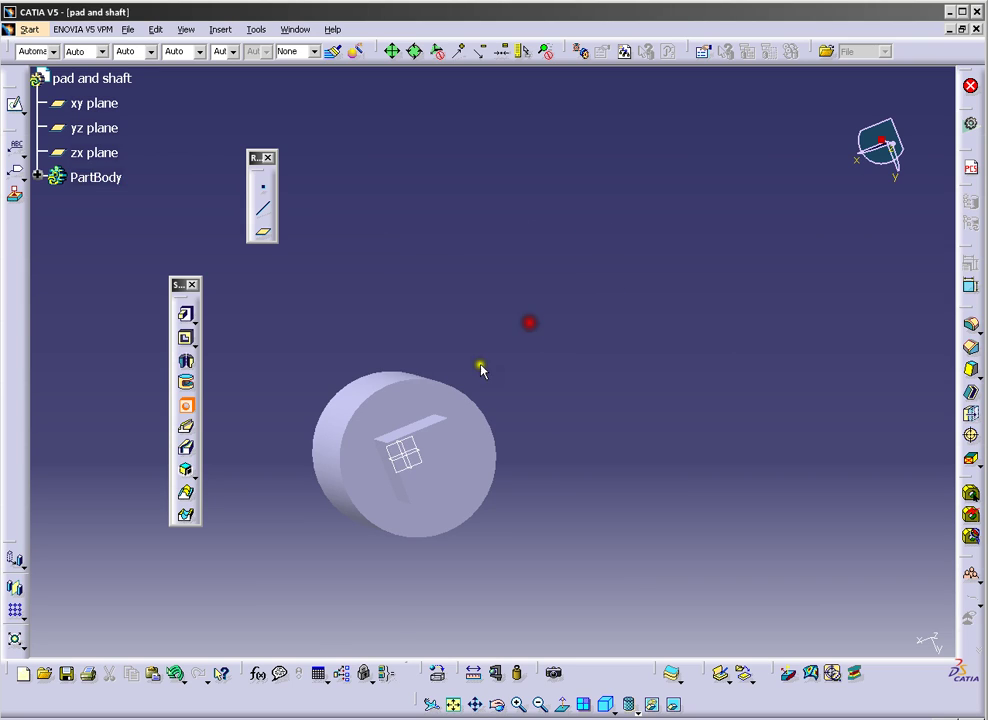
pyautogui.click(450, 457)
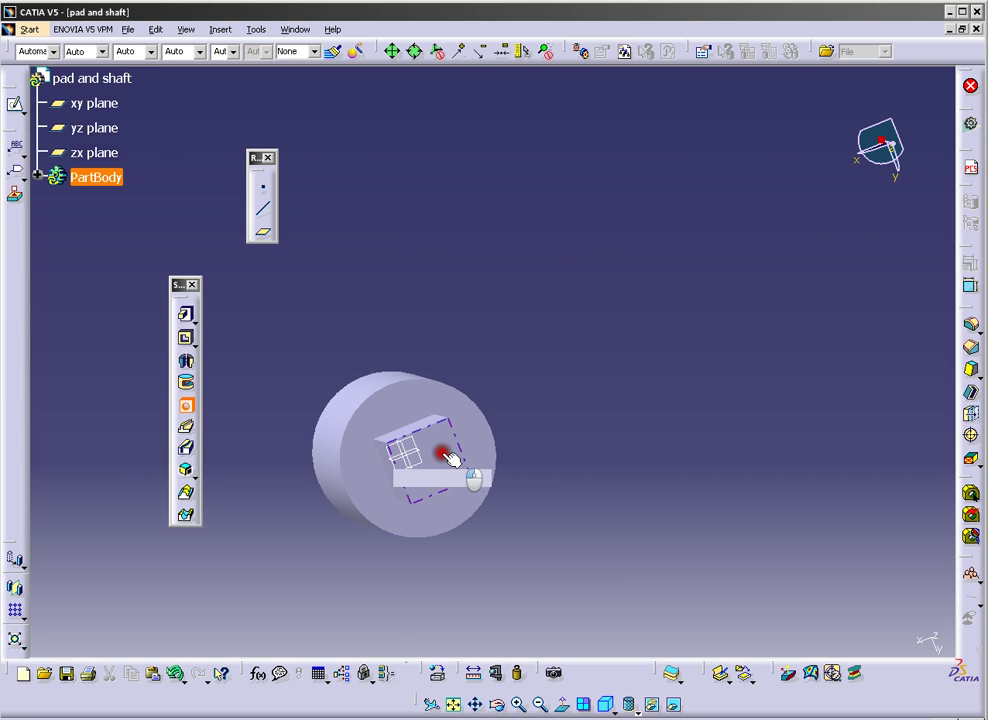
pyautogui.click(438, 392)
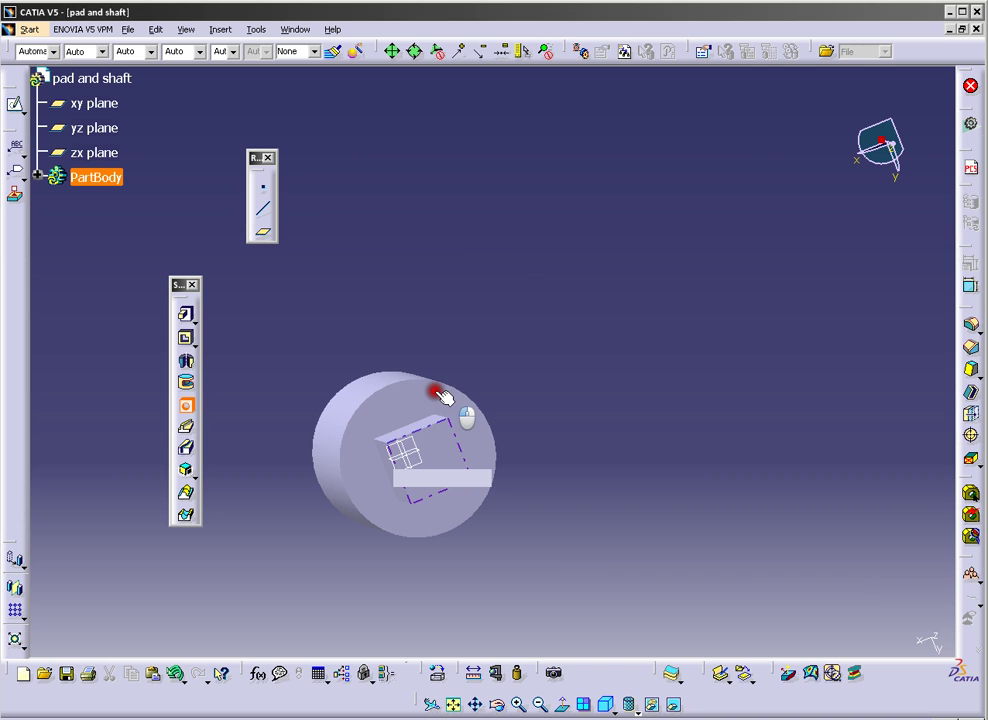
# Create a 10 mm diameter hole set to Up To Last through the part.
pyautogui.click(512, 466)
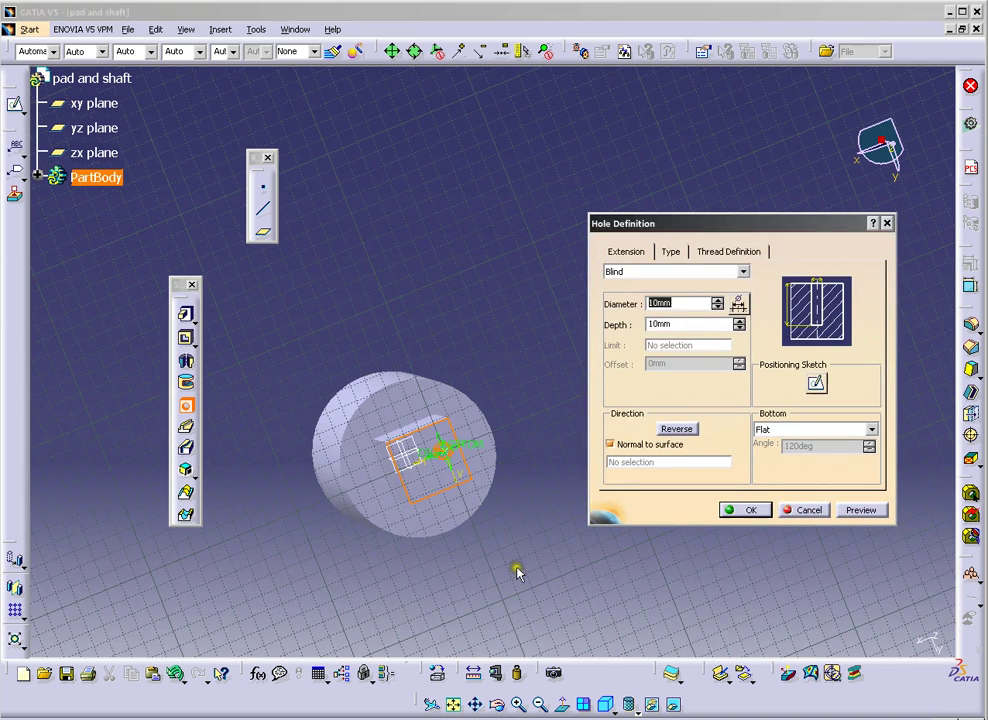
pyautogui.moveTo(516, 571); pyautogui.dragTo(293, 415, button='middle')
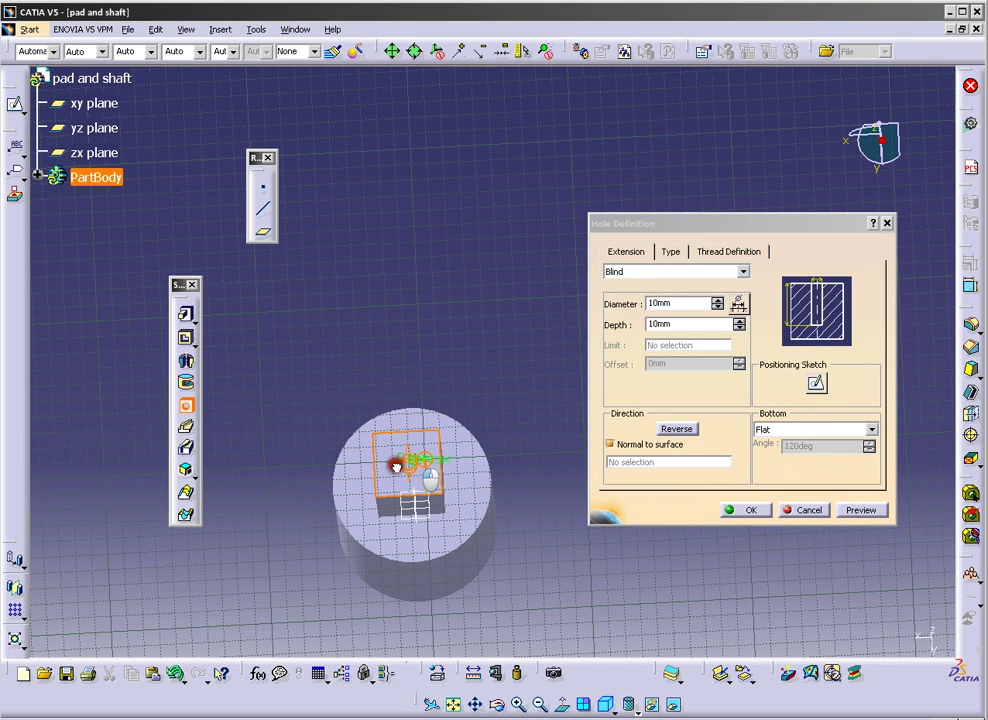
pyautogui.click(398, 462)
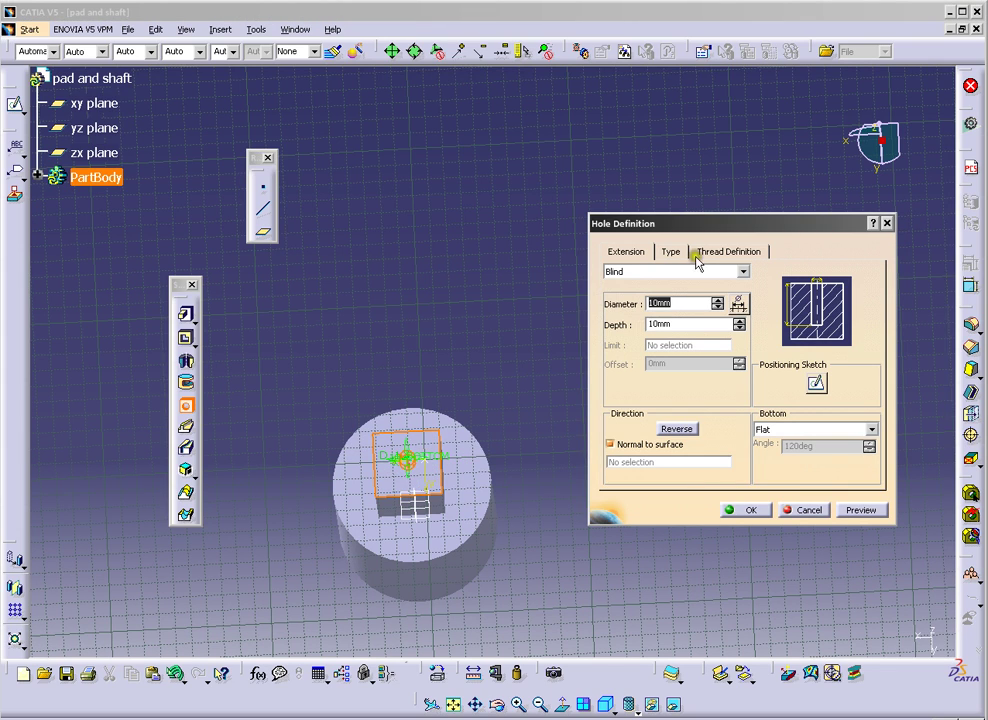
pyautogui.click(742, 272)
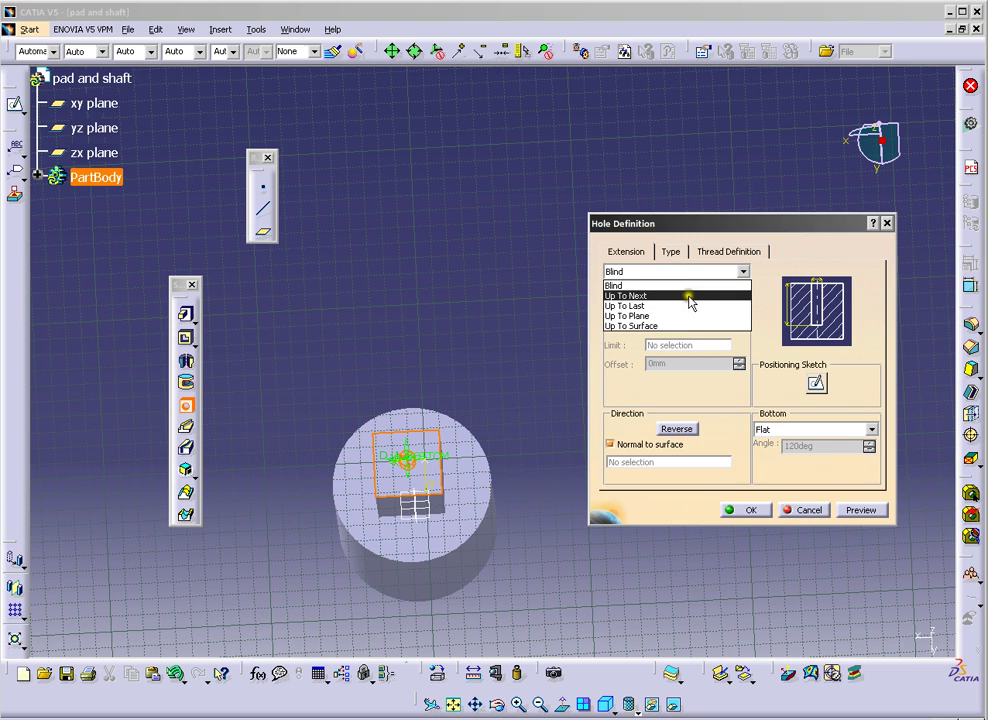
pyautogui.click(690, 300)
pyautogui.click(745, 510)
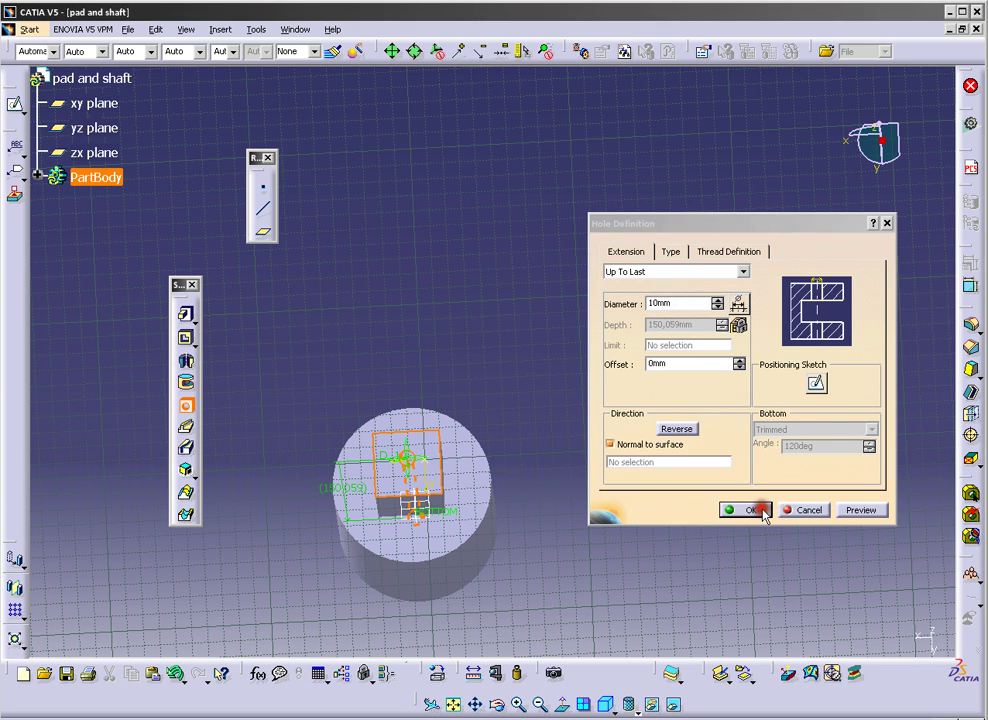
pyautogui.moveTo(561, 334); pyautogui.dragTo(523, 520, button='middle')
# Chamfer the cylinder's far end face with a 5 mm length at 45°.
pyautogui.moveTo(505, 268); pyautogui.dragTo(743, 322, button='middle')
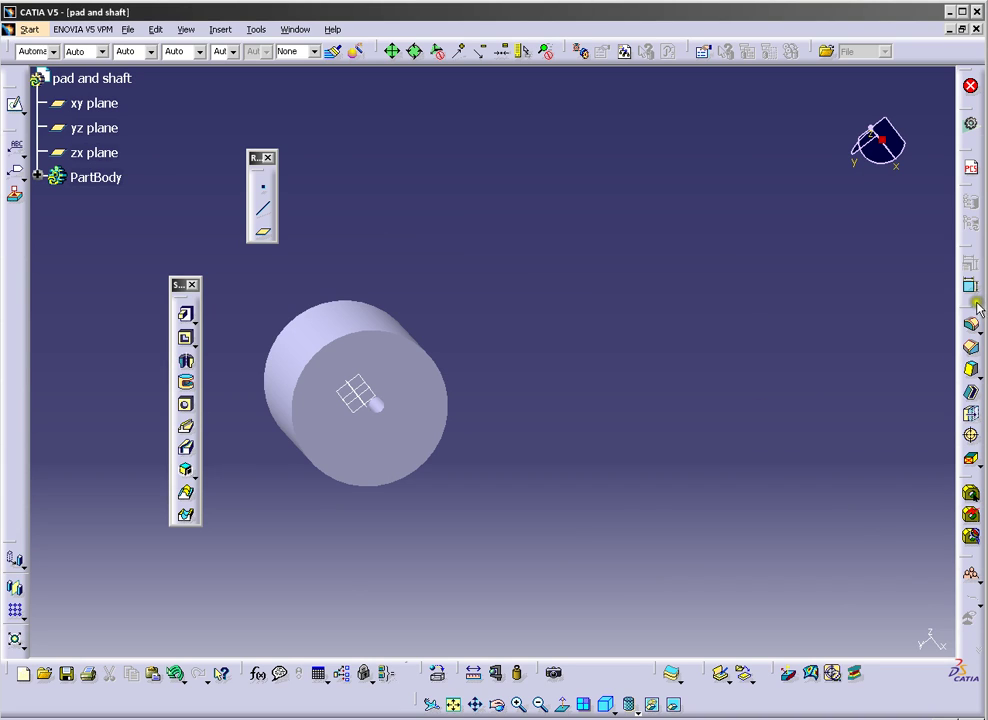
pyautogui.click(971, 352)
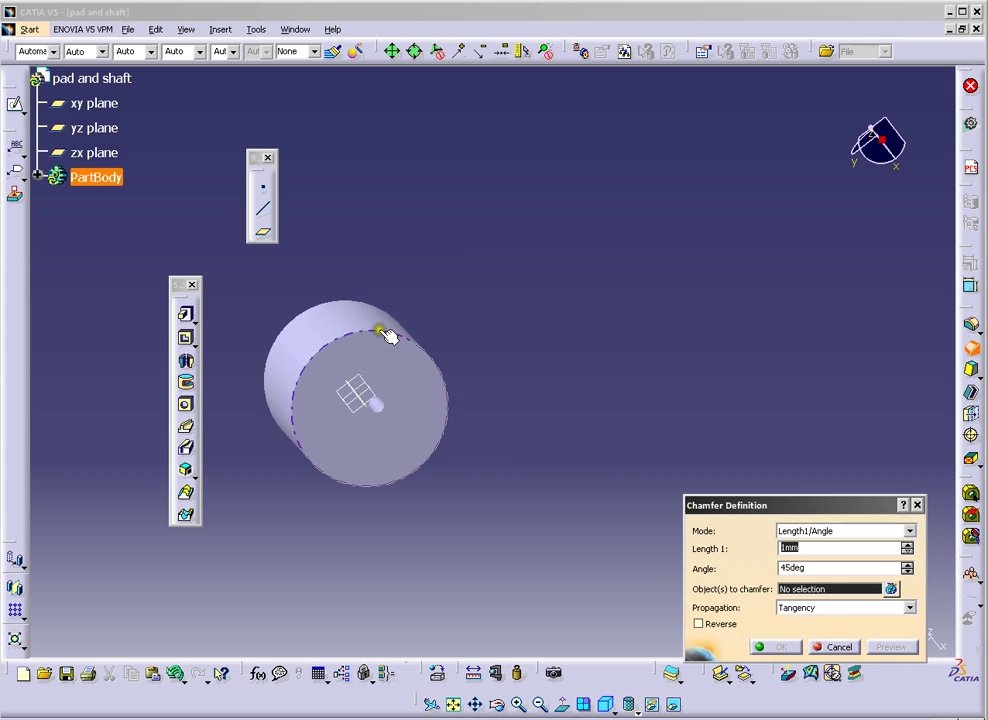
pyautogui.middleClick(384, 260)
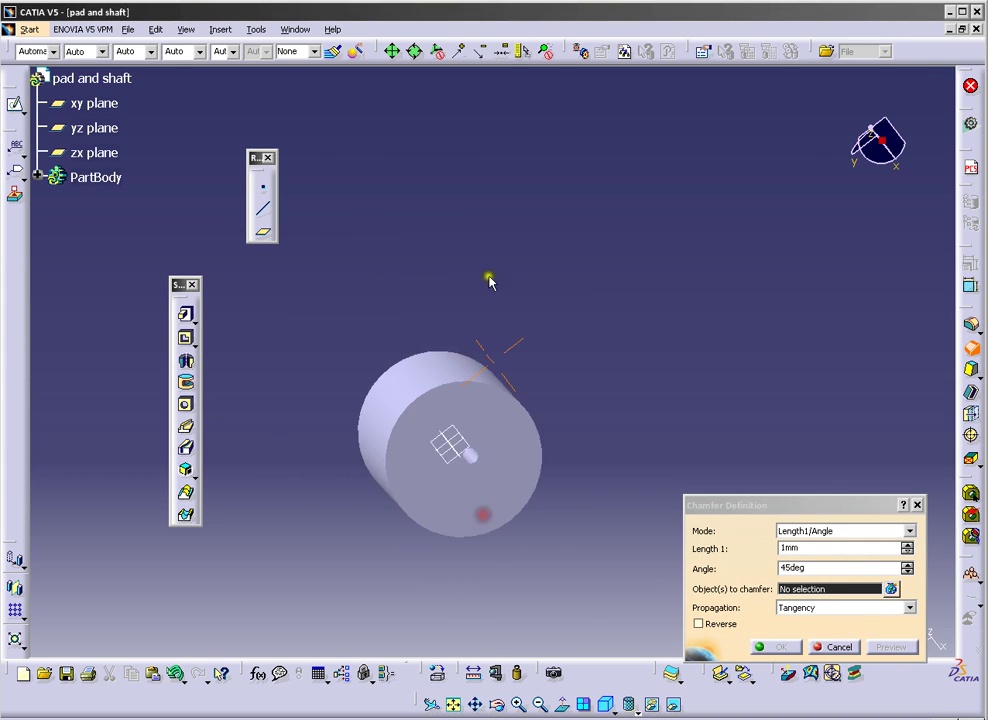
pyautogui.moveTo(490, 282); pyautogui.dragTo(564, 375, button='middle')
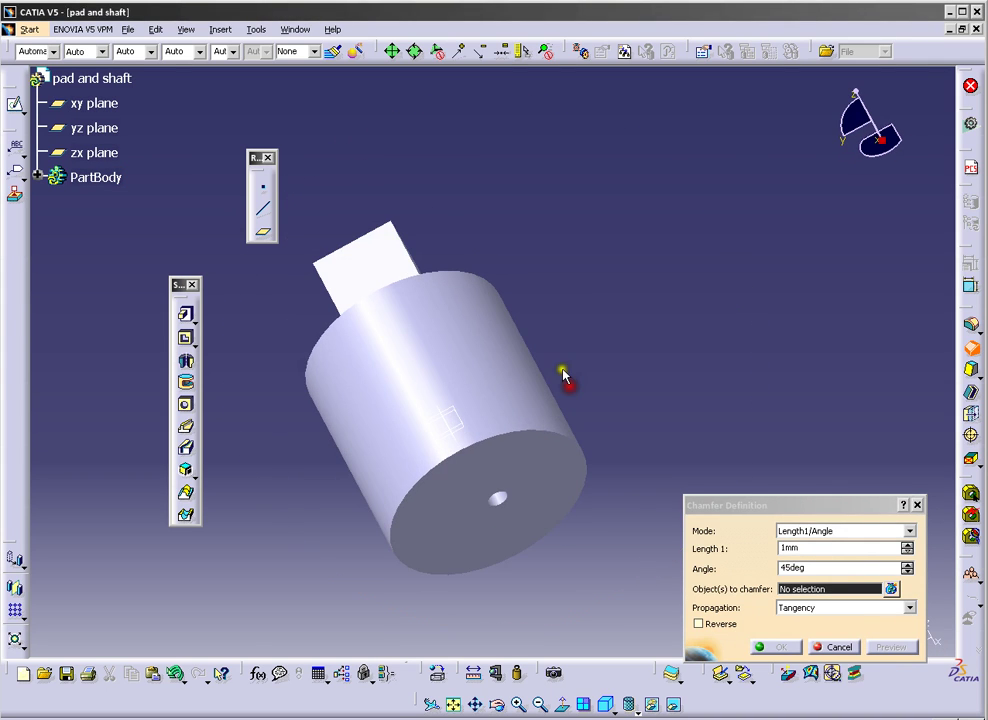
pyautogui.click(538, 450)
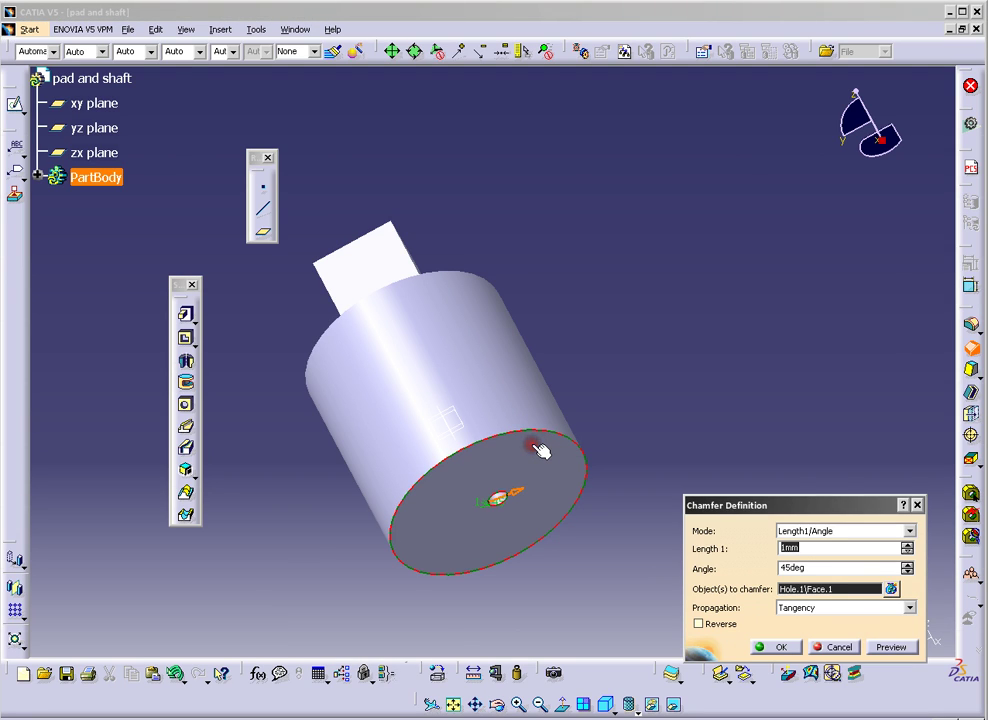
pyautogui.write('5')
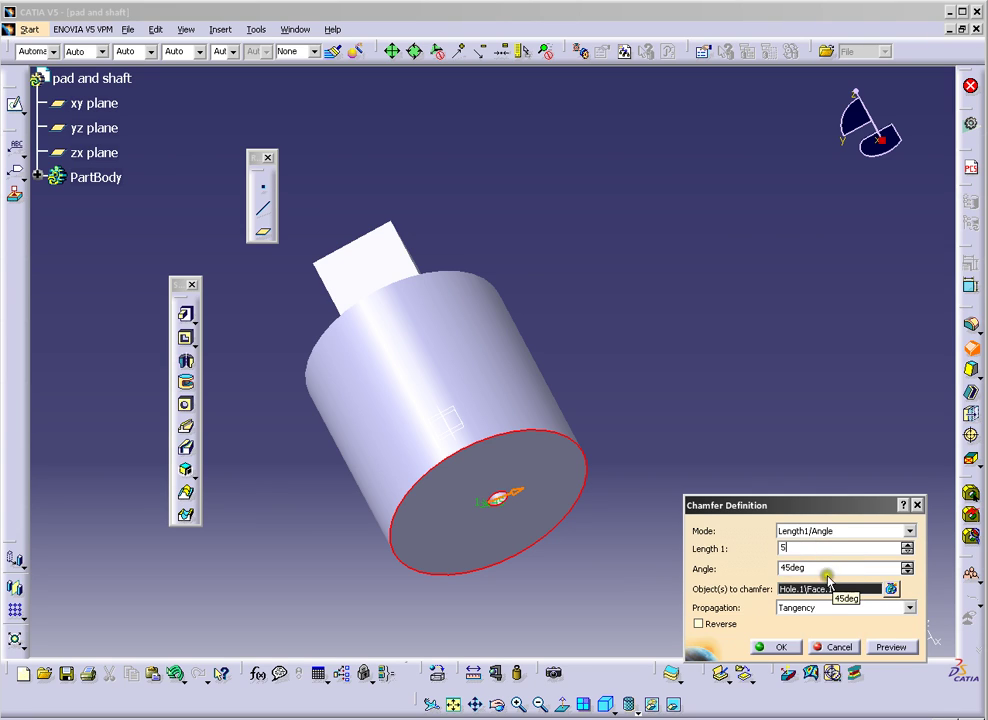
pyautogui.click(782, 648)
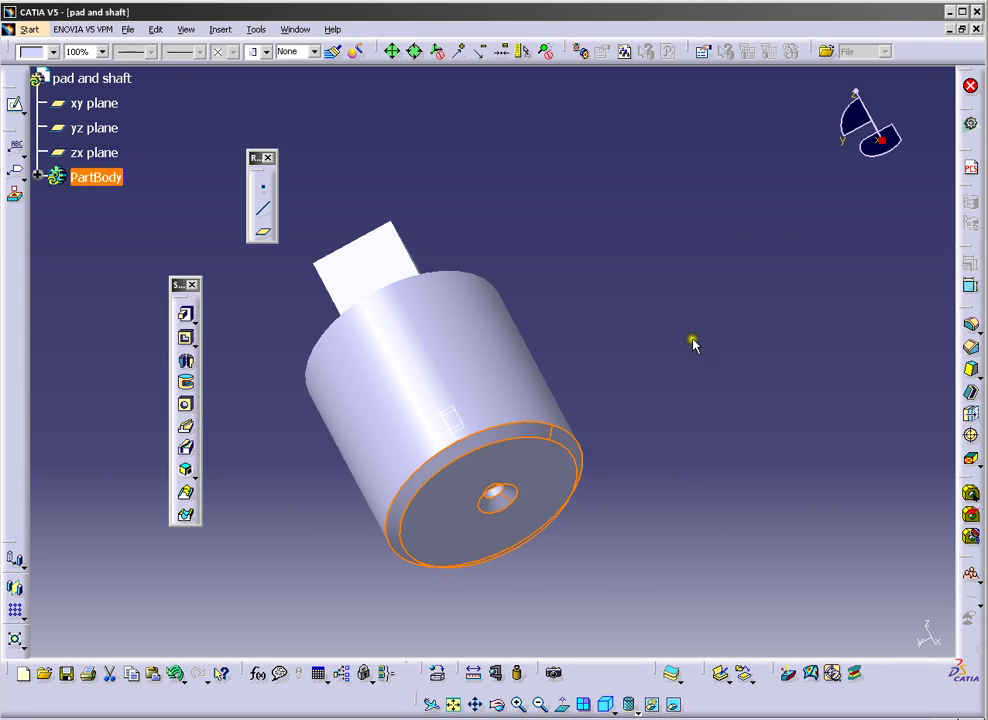
pyautogui.click(710, 363)
pyautogui.moveTo(595, 505); pyautogui.dragTo(739, 531, button='middle')
pyautogui.click(209, 609)
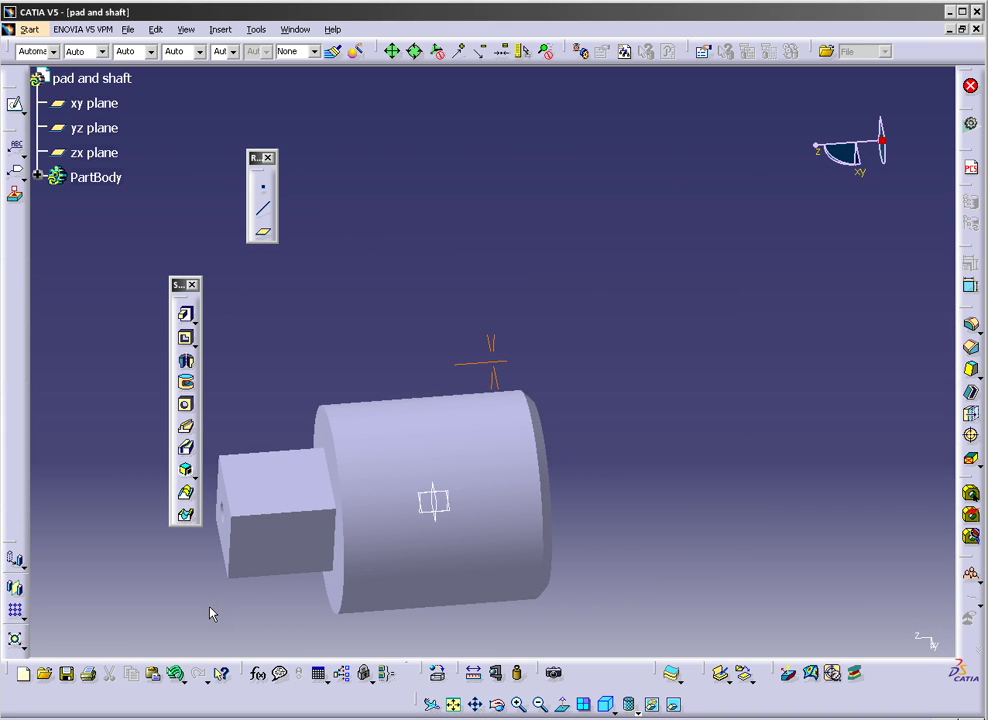
pyautogui.moveTo(212, 612); pyautogui.dragTo(610, 395, button='middle')
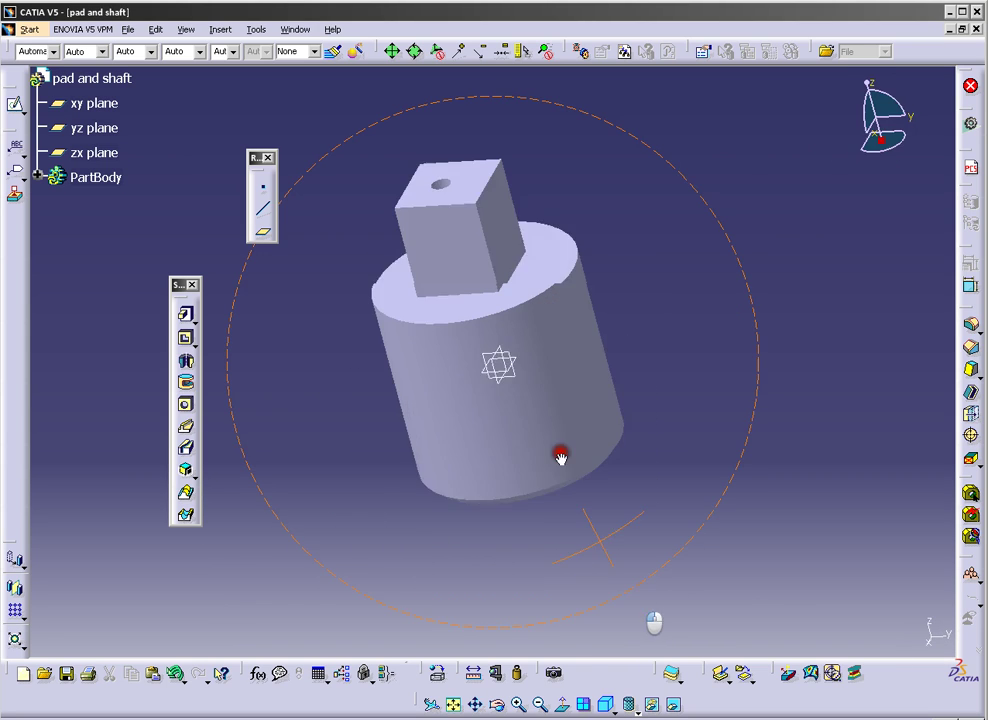